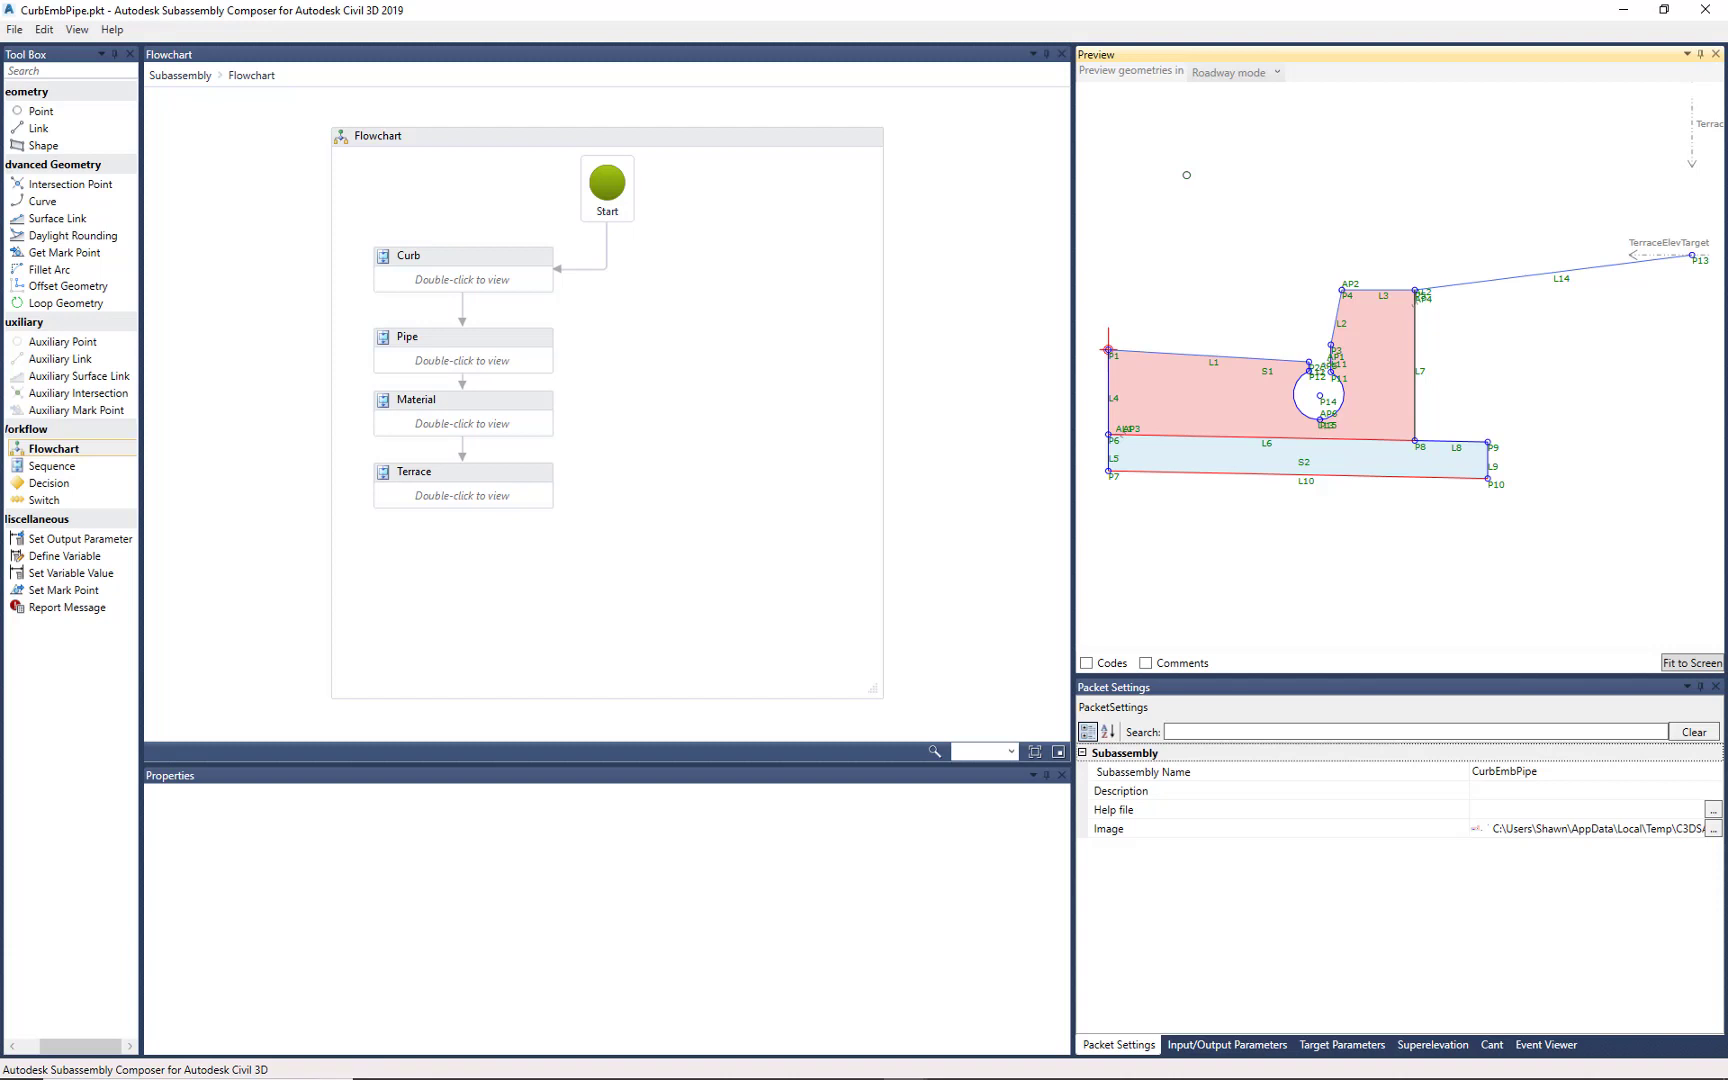
scroll(1102, 360, "up", 3)
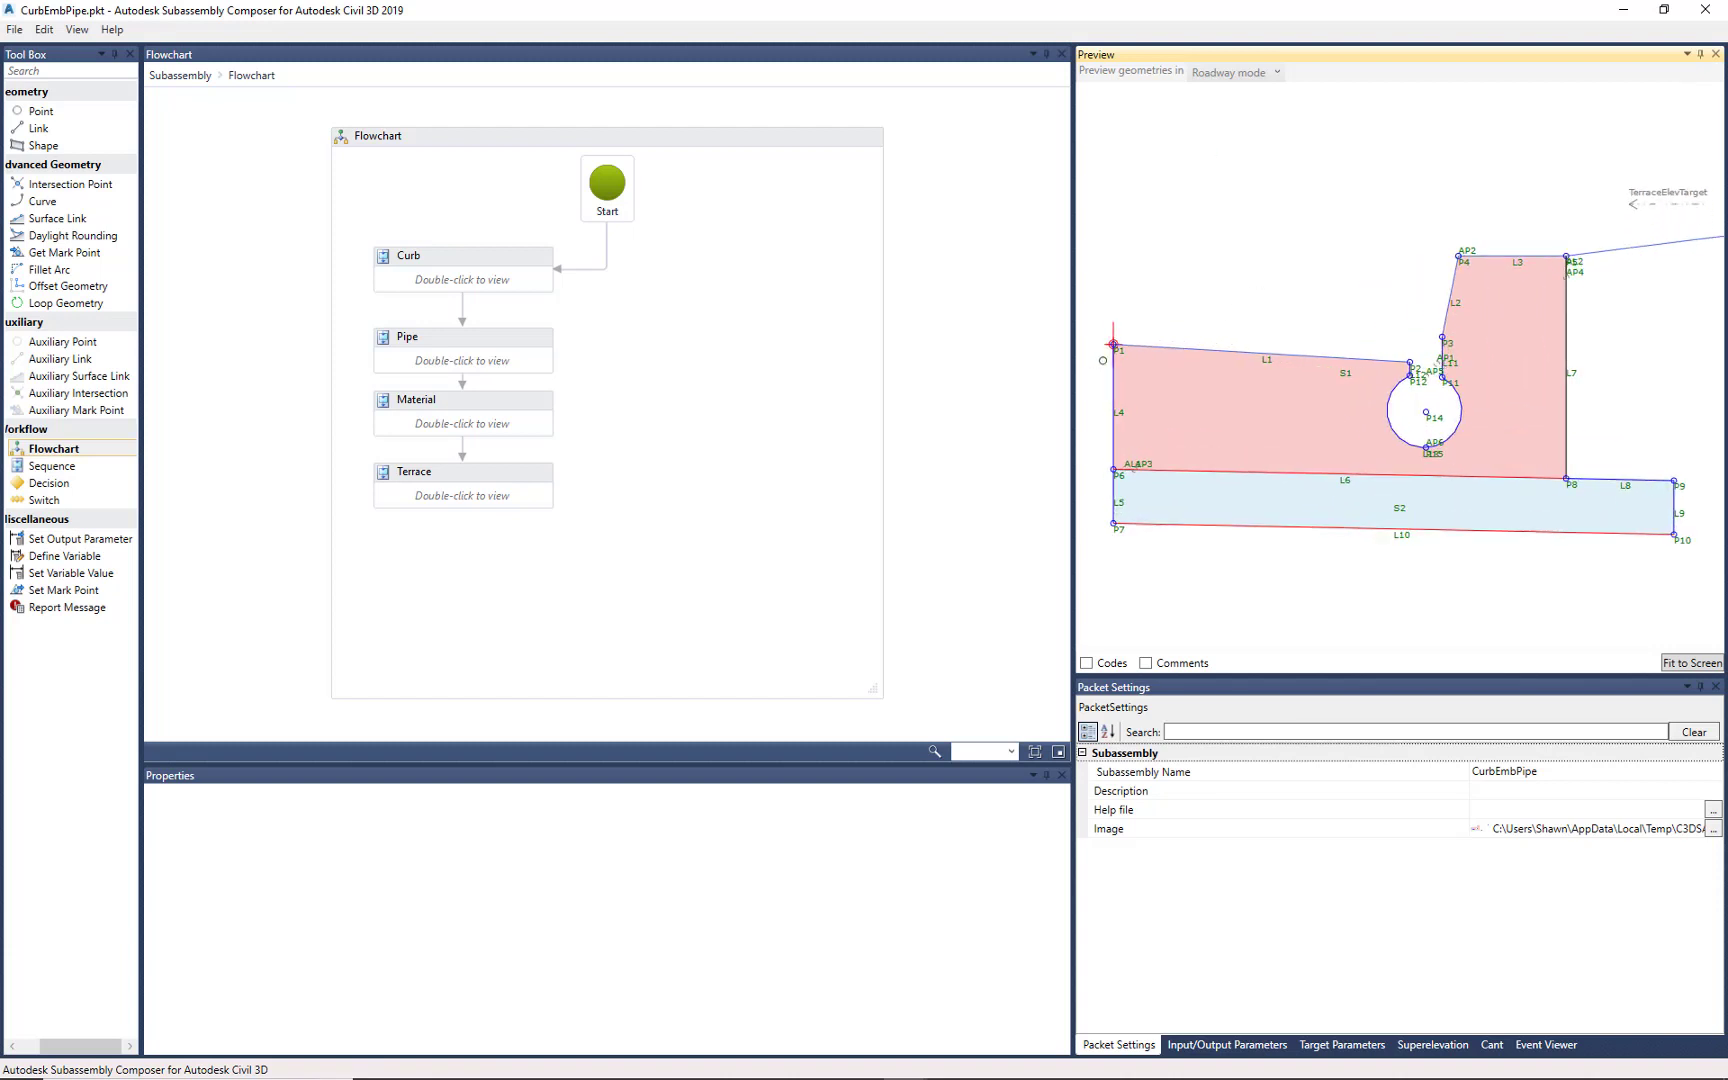
scroll(1102, 360, "up", 2)
scroll(1100, 377, "down", 4)
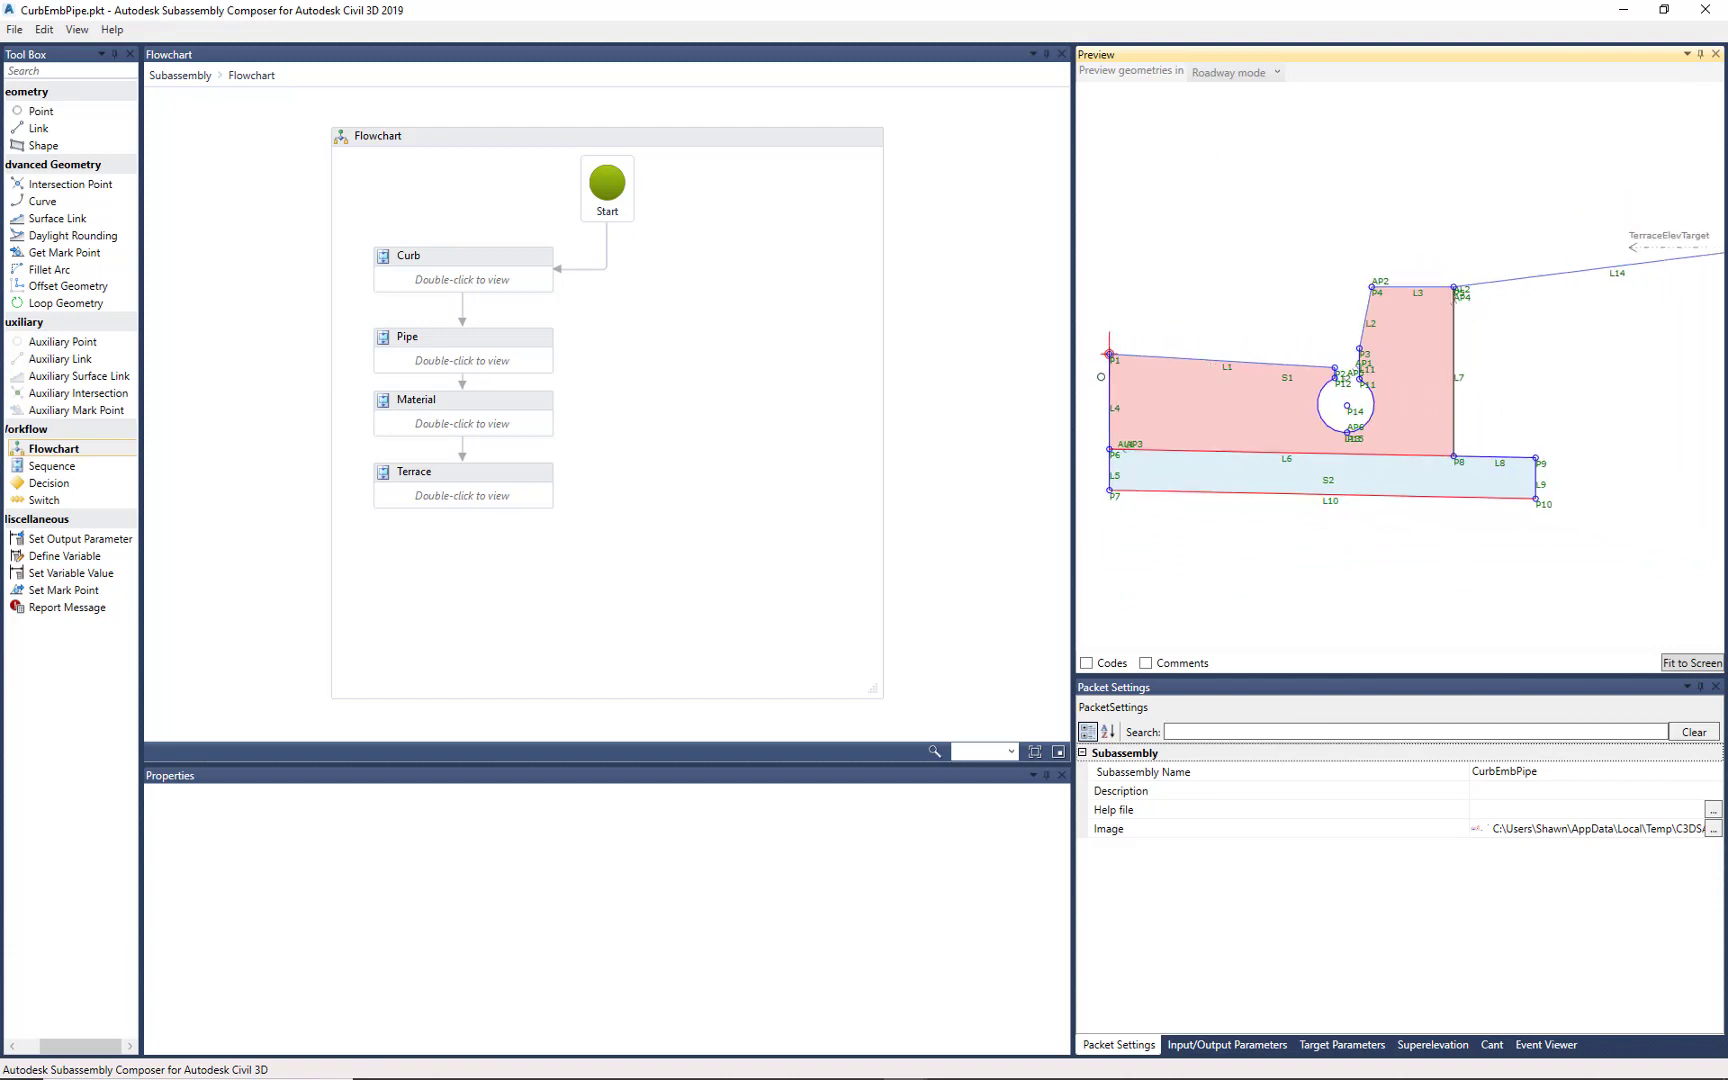
scroll(1101, 377, "down", 1)
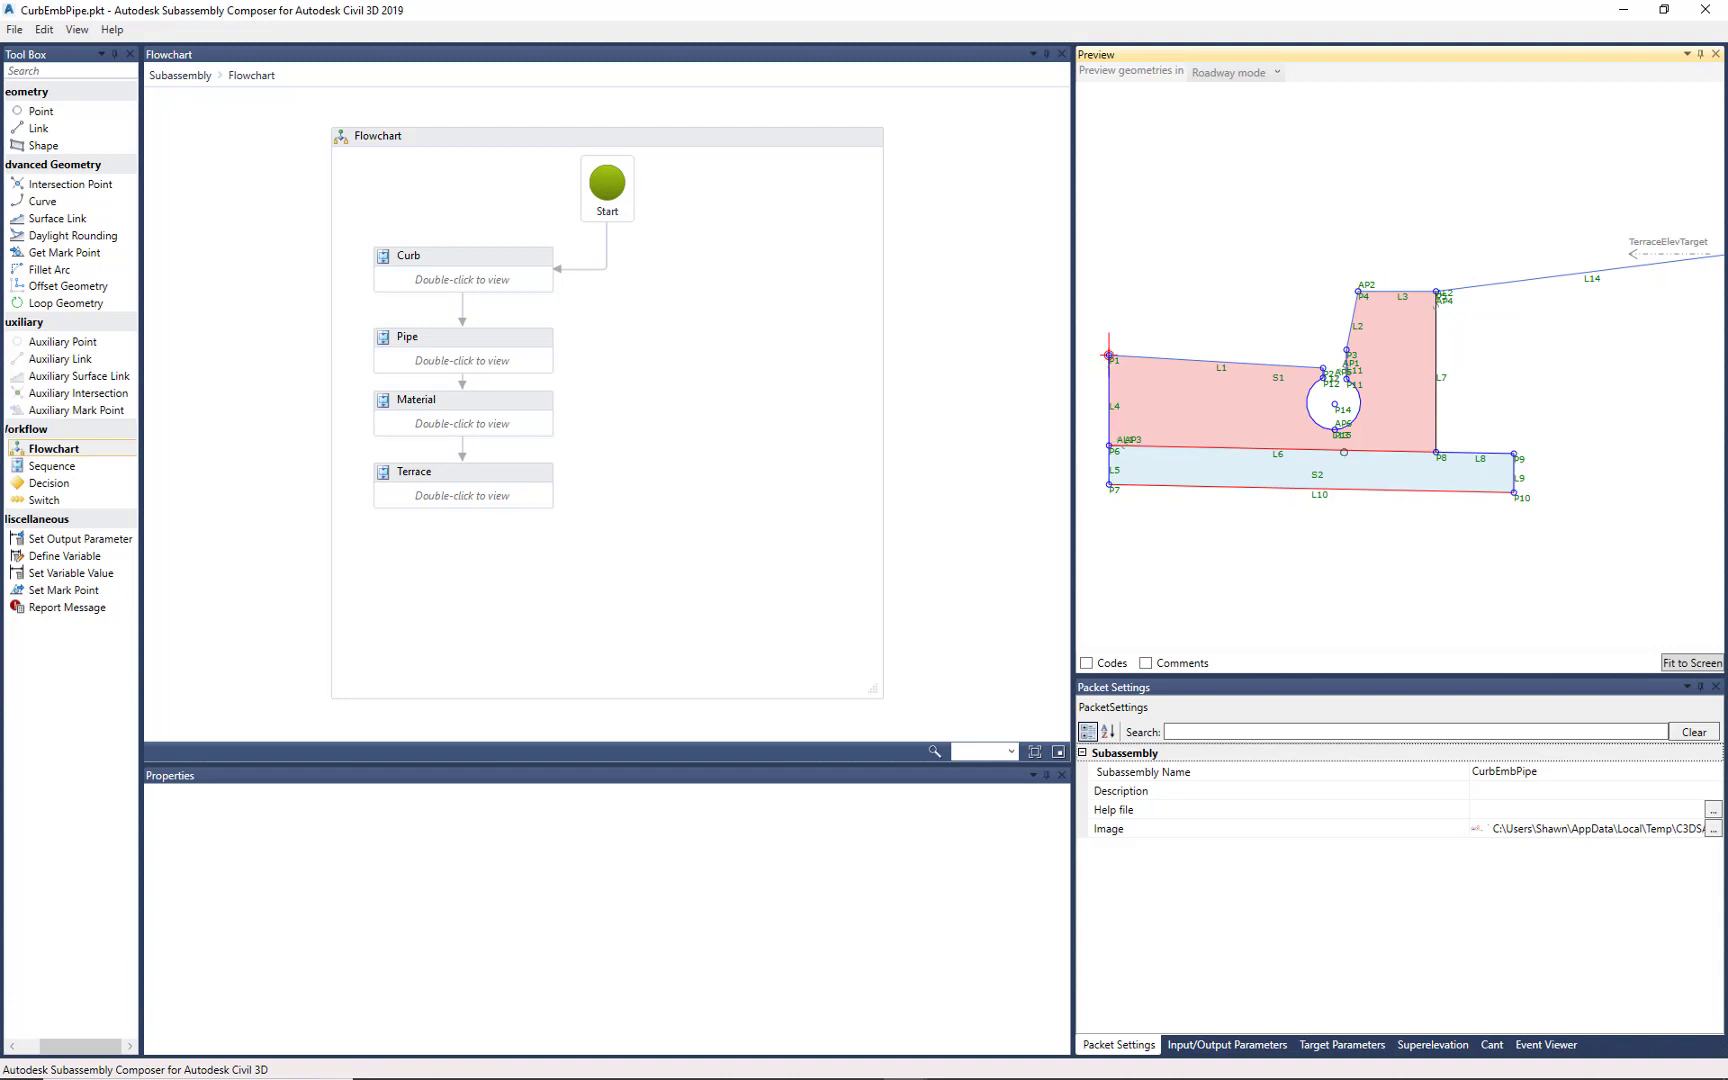
scroll(1340, 340, "up", 2)
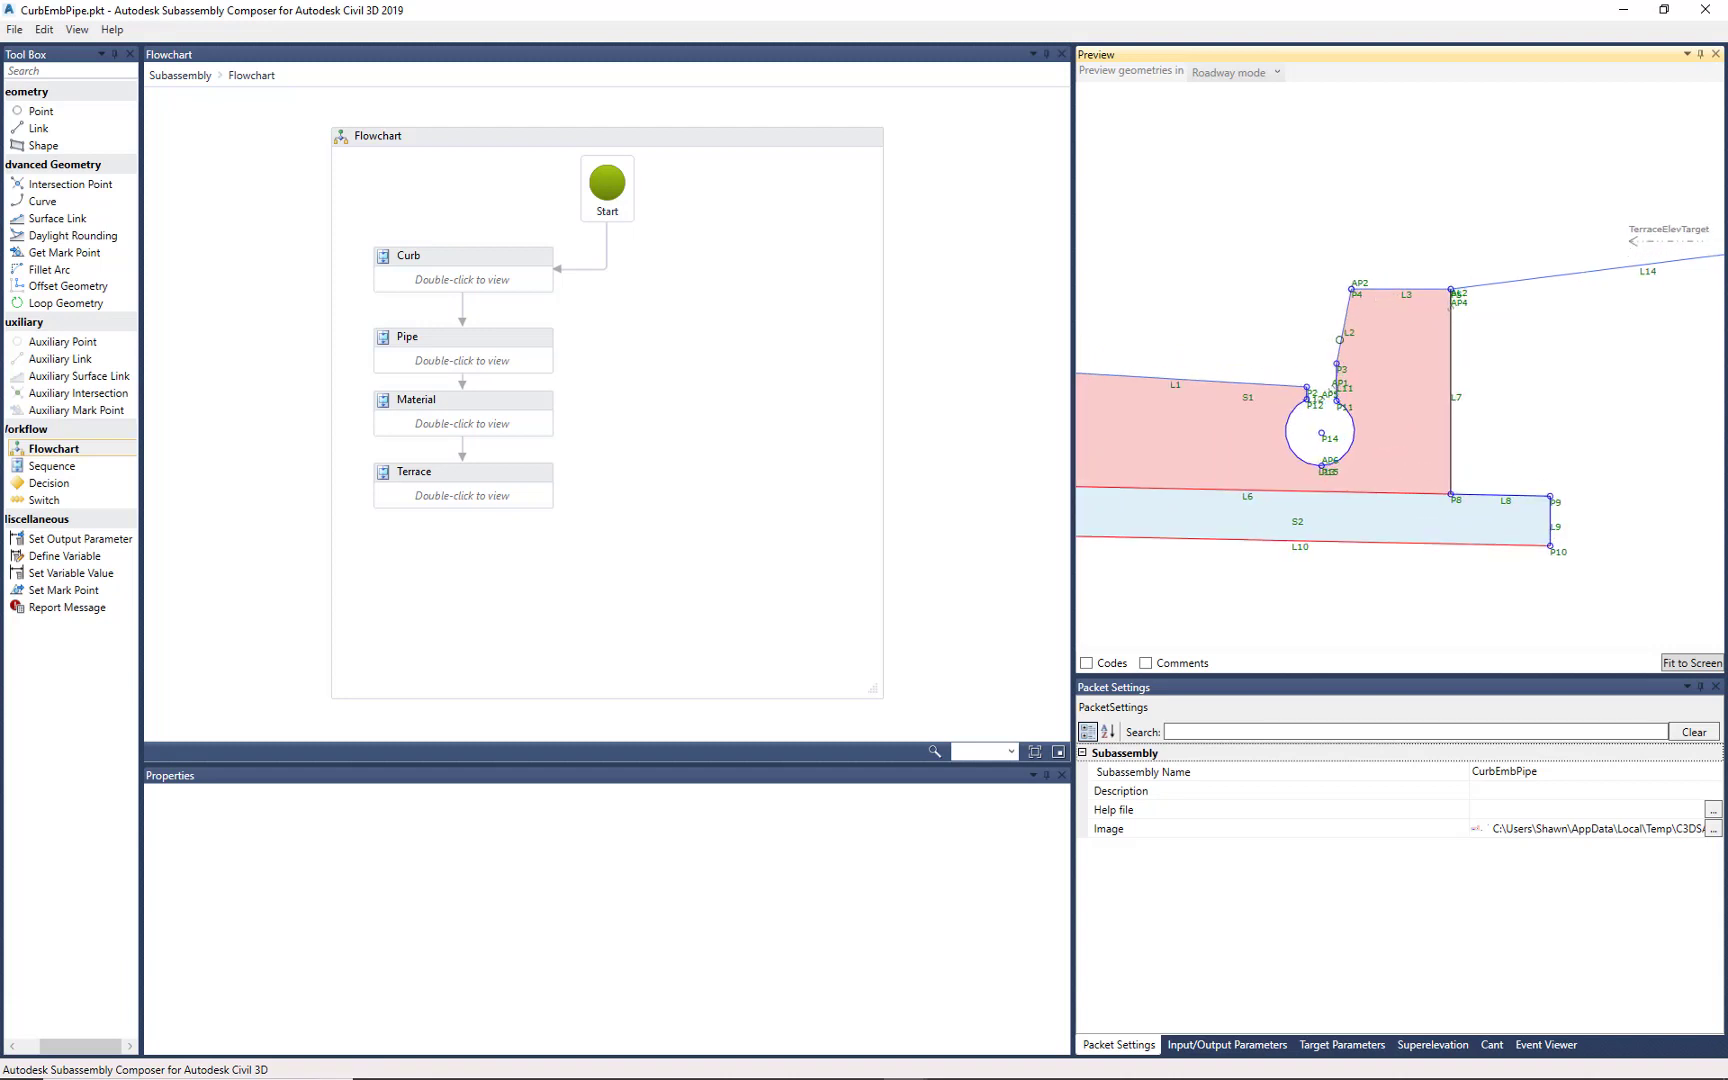
scroll(1315, 390, "down", 2)
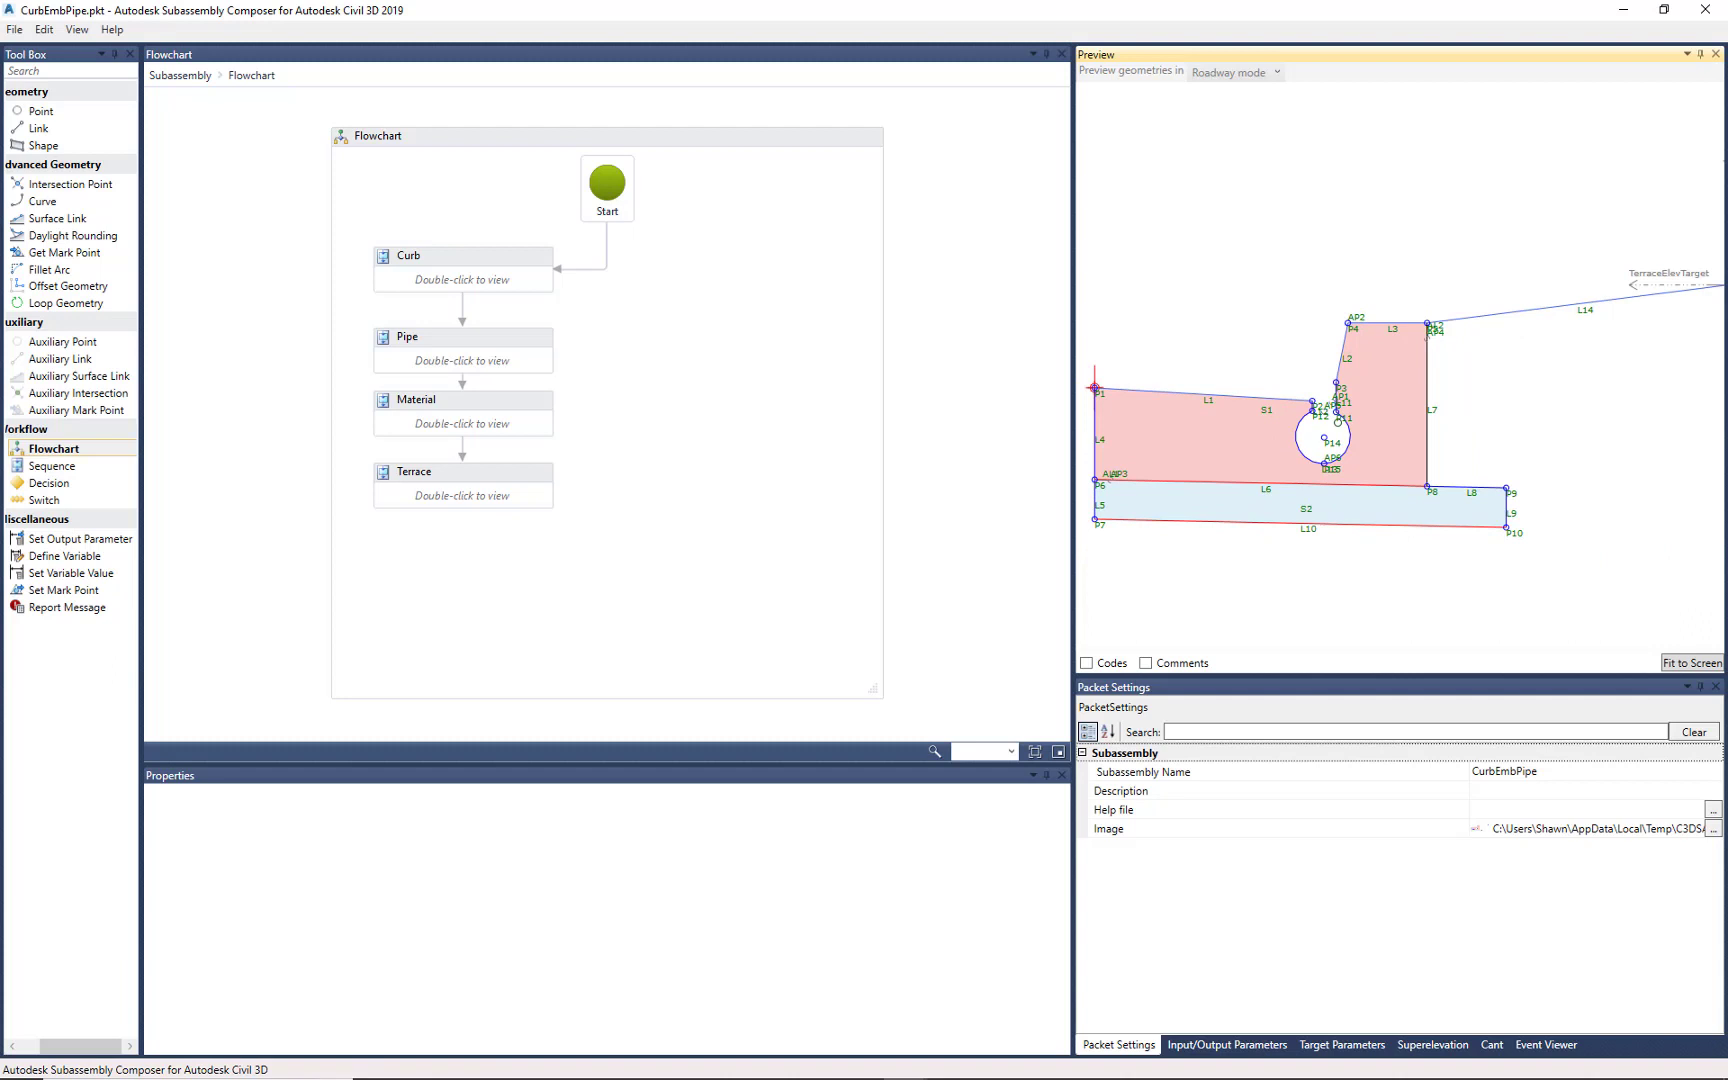
scroll(1379, 361, "up", 2)
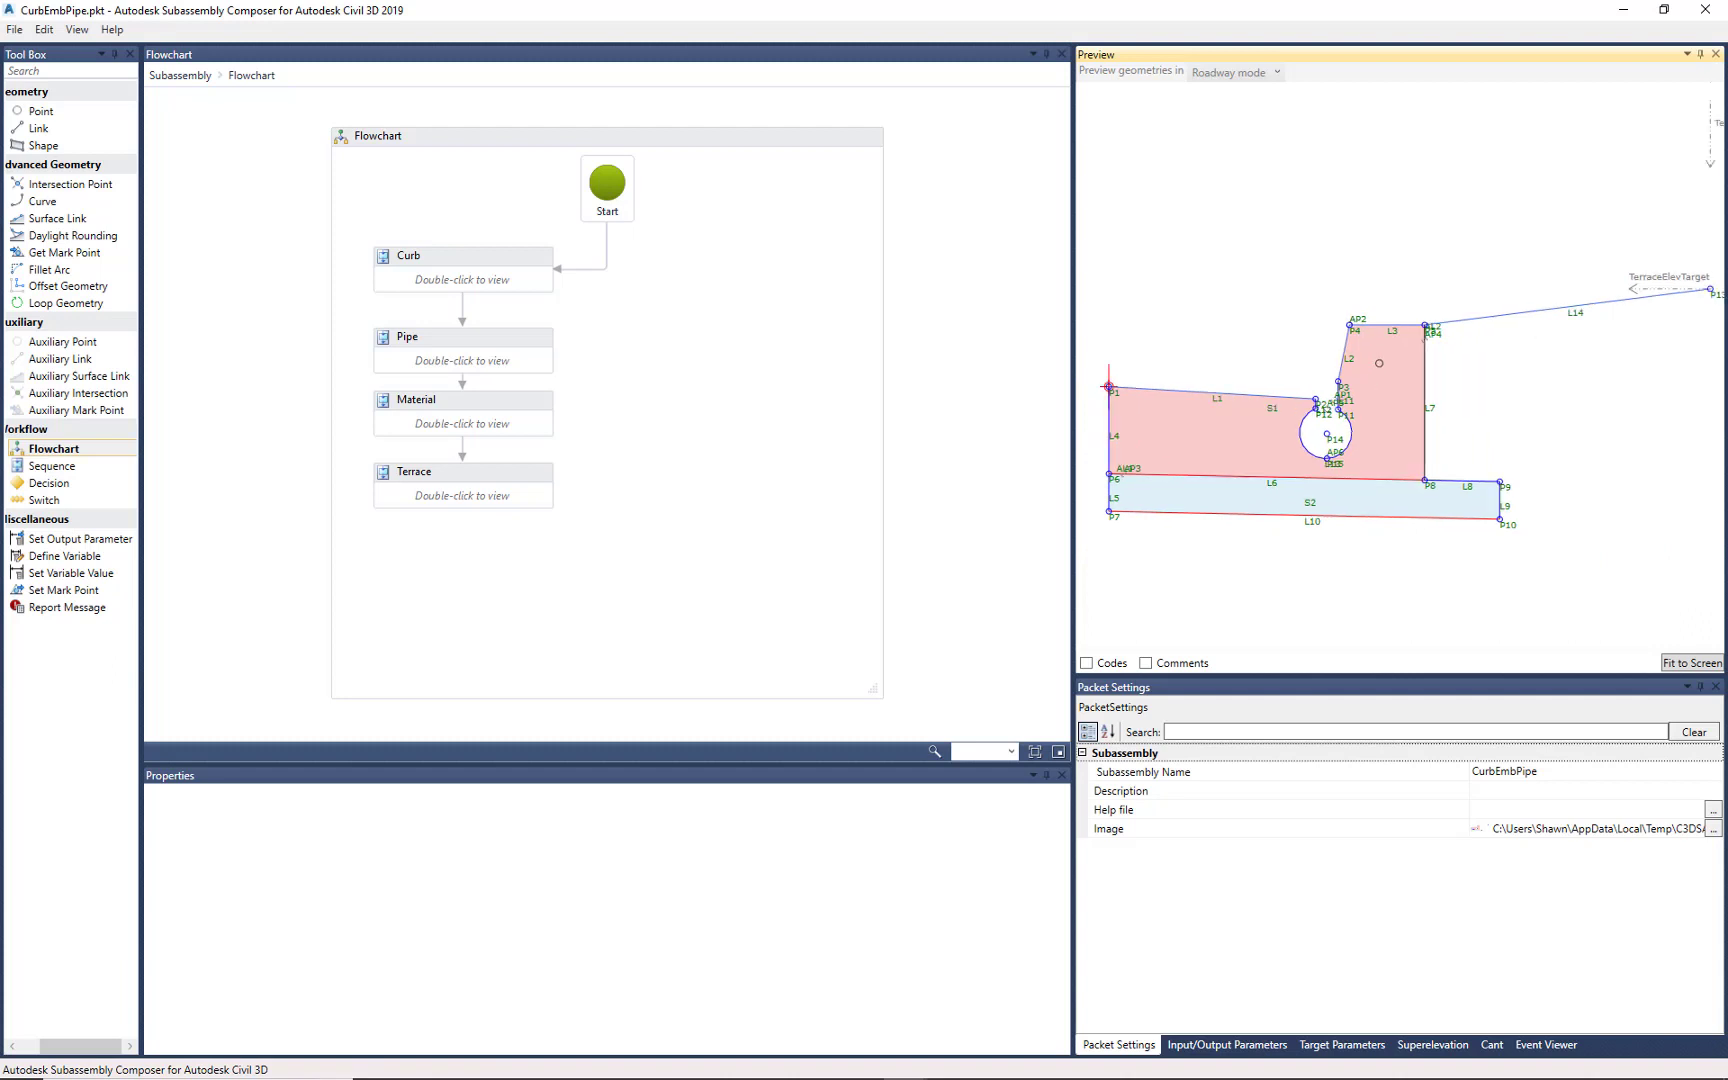
scroll(1228, 478, "down", 1)
scroll(1327, 477, "down", 2)
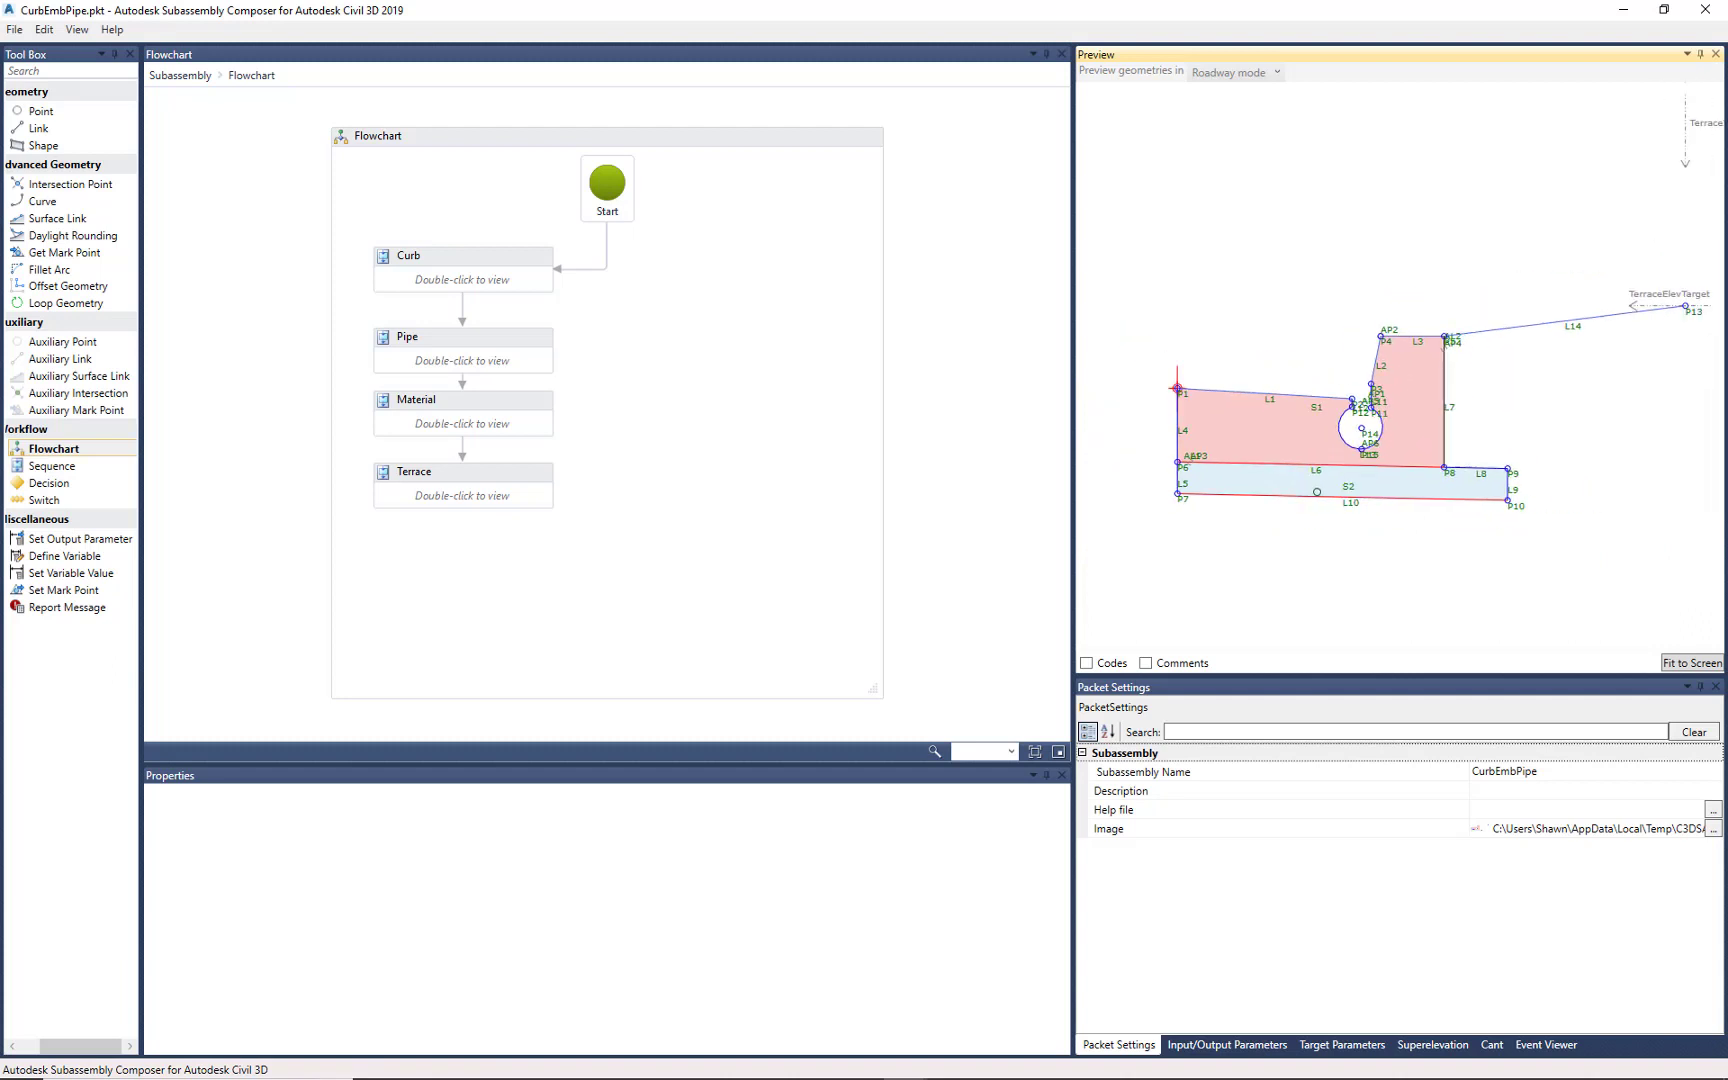
scroll(1445, 377, "up", 1)
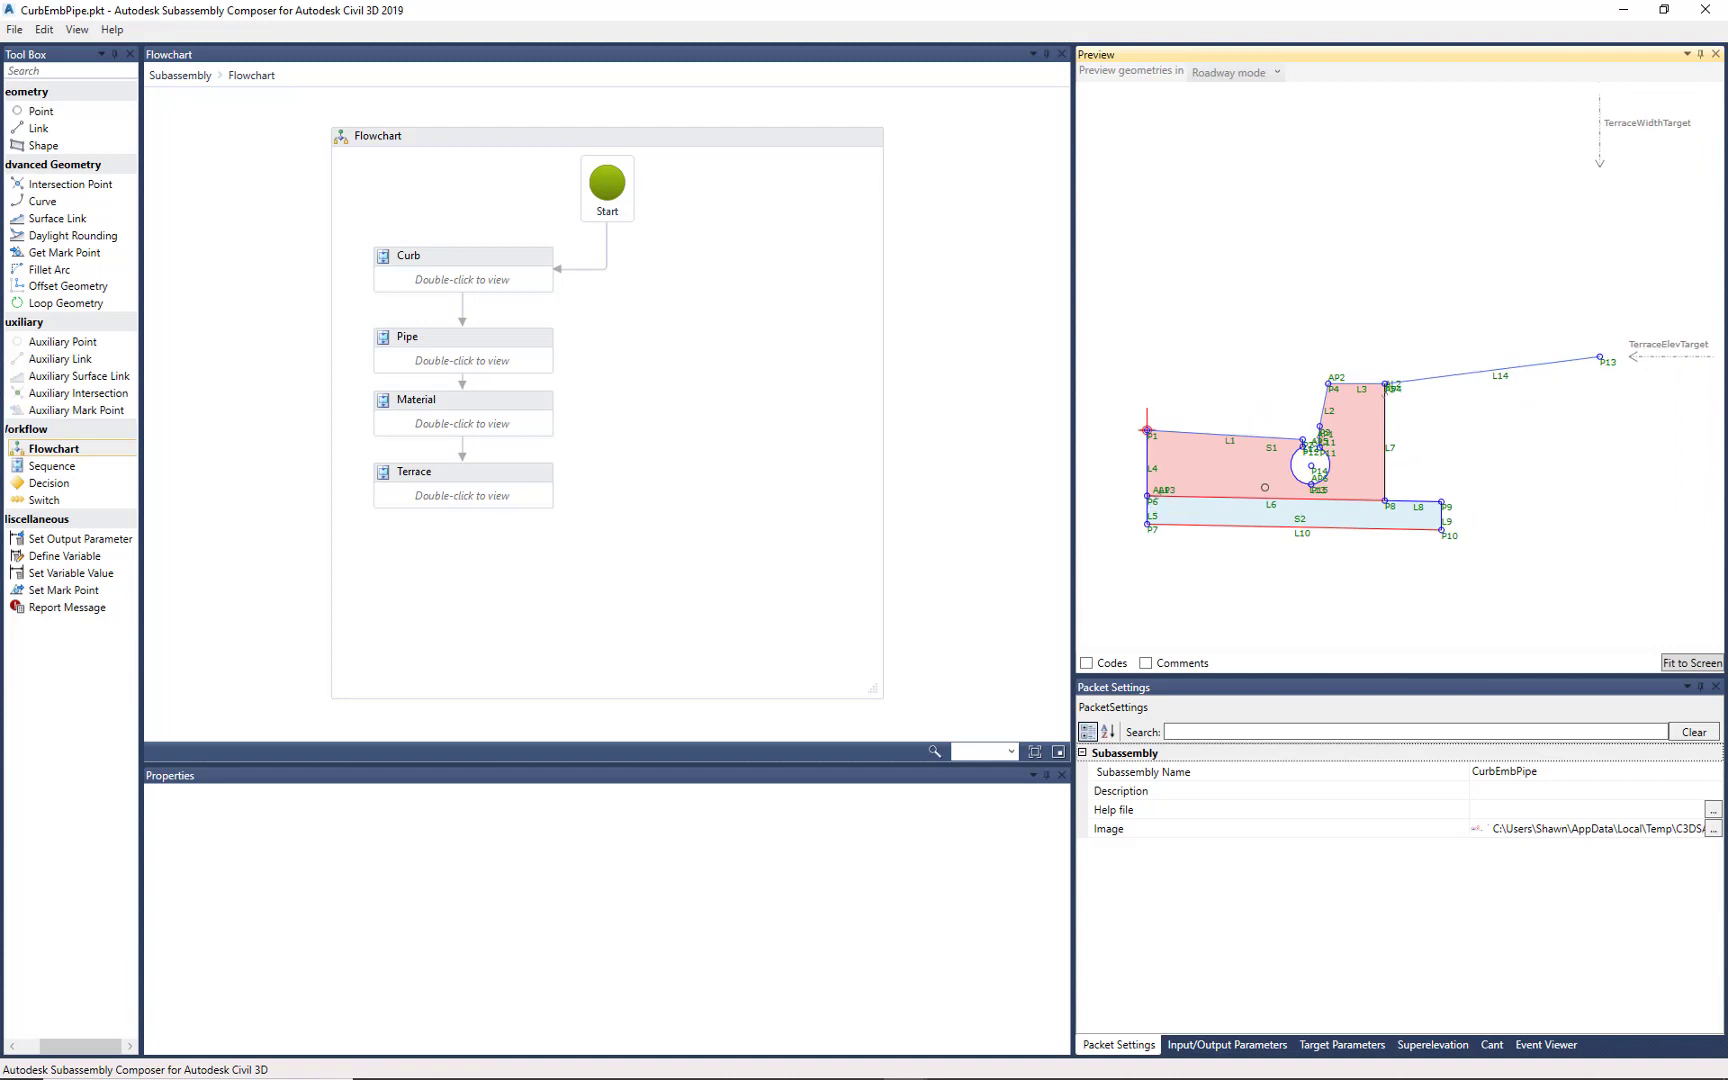
scroll(1245, 460, "up", 3)
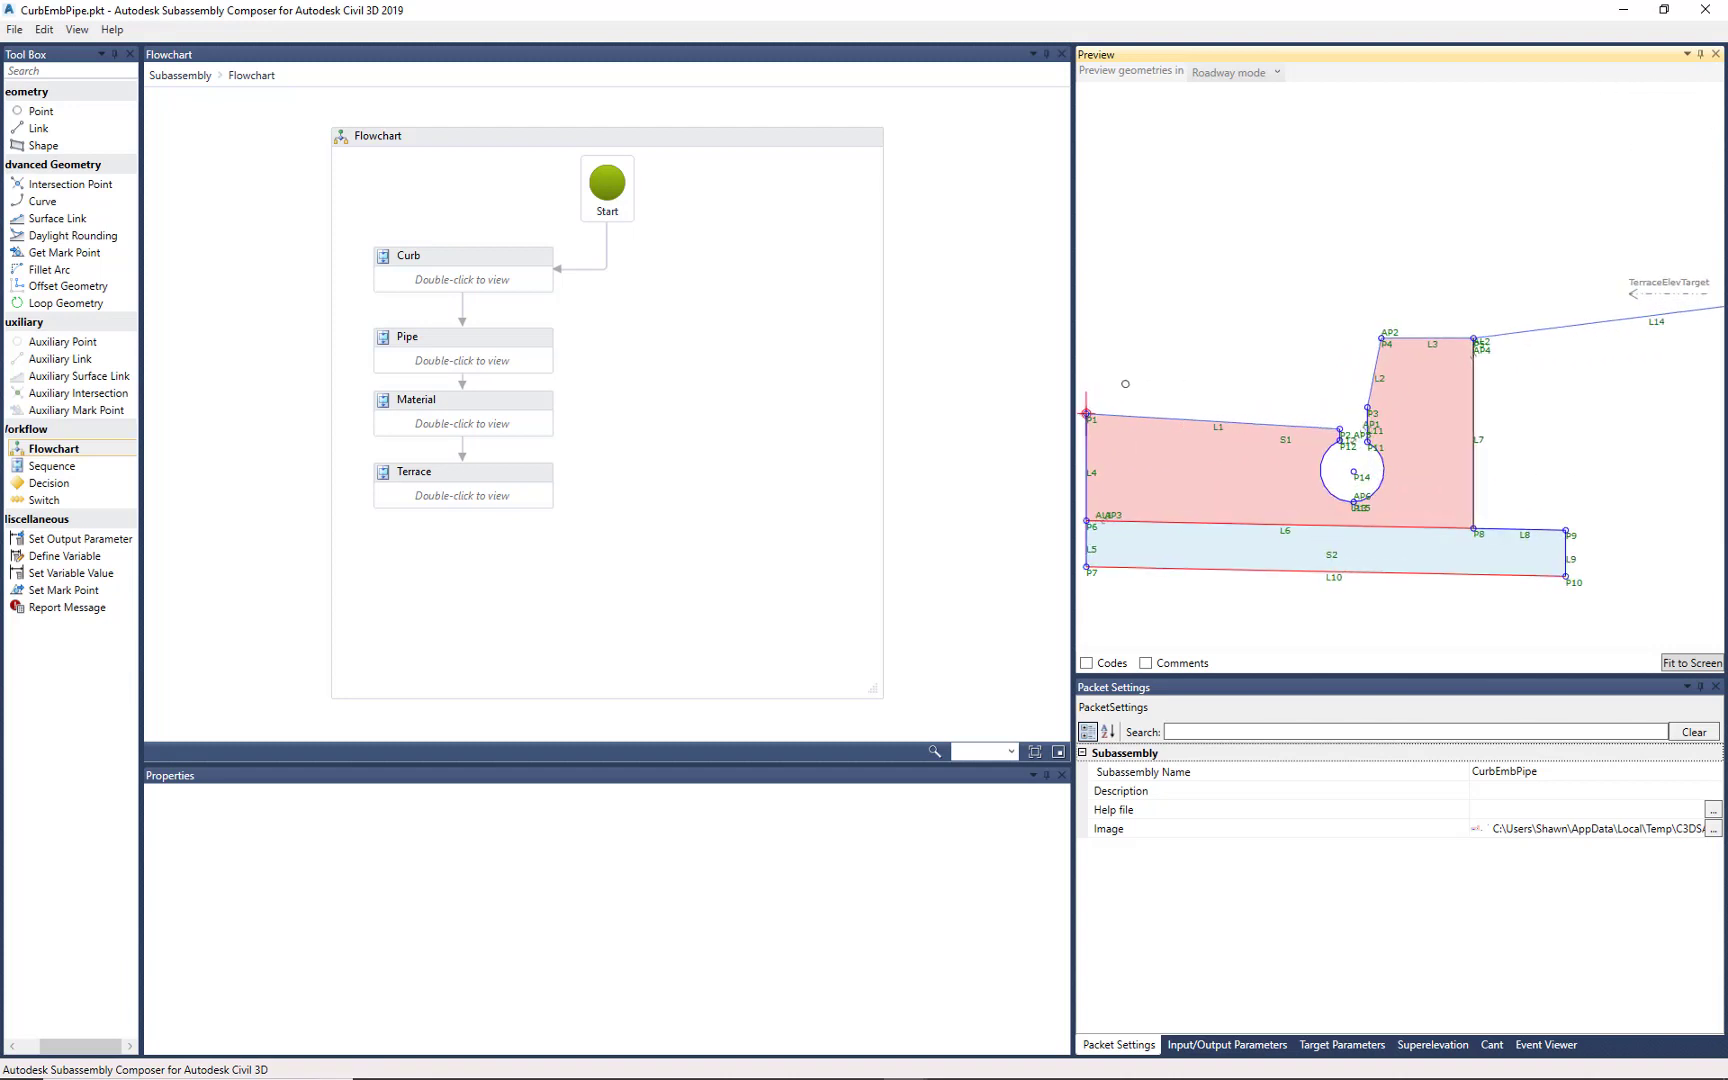
scroll(1236, 395, "down", 1)
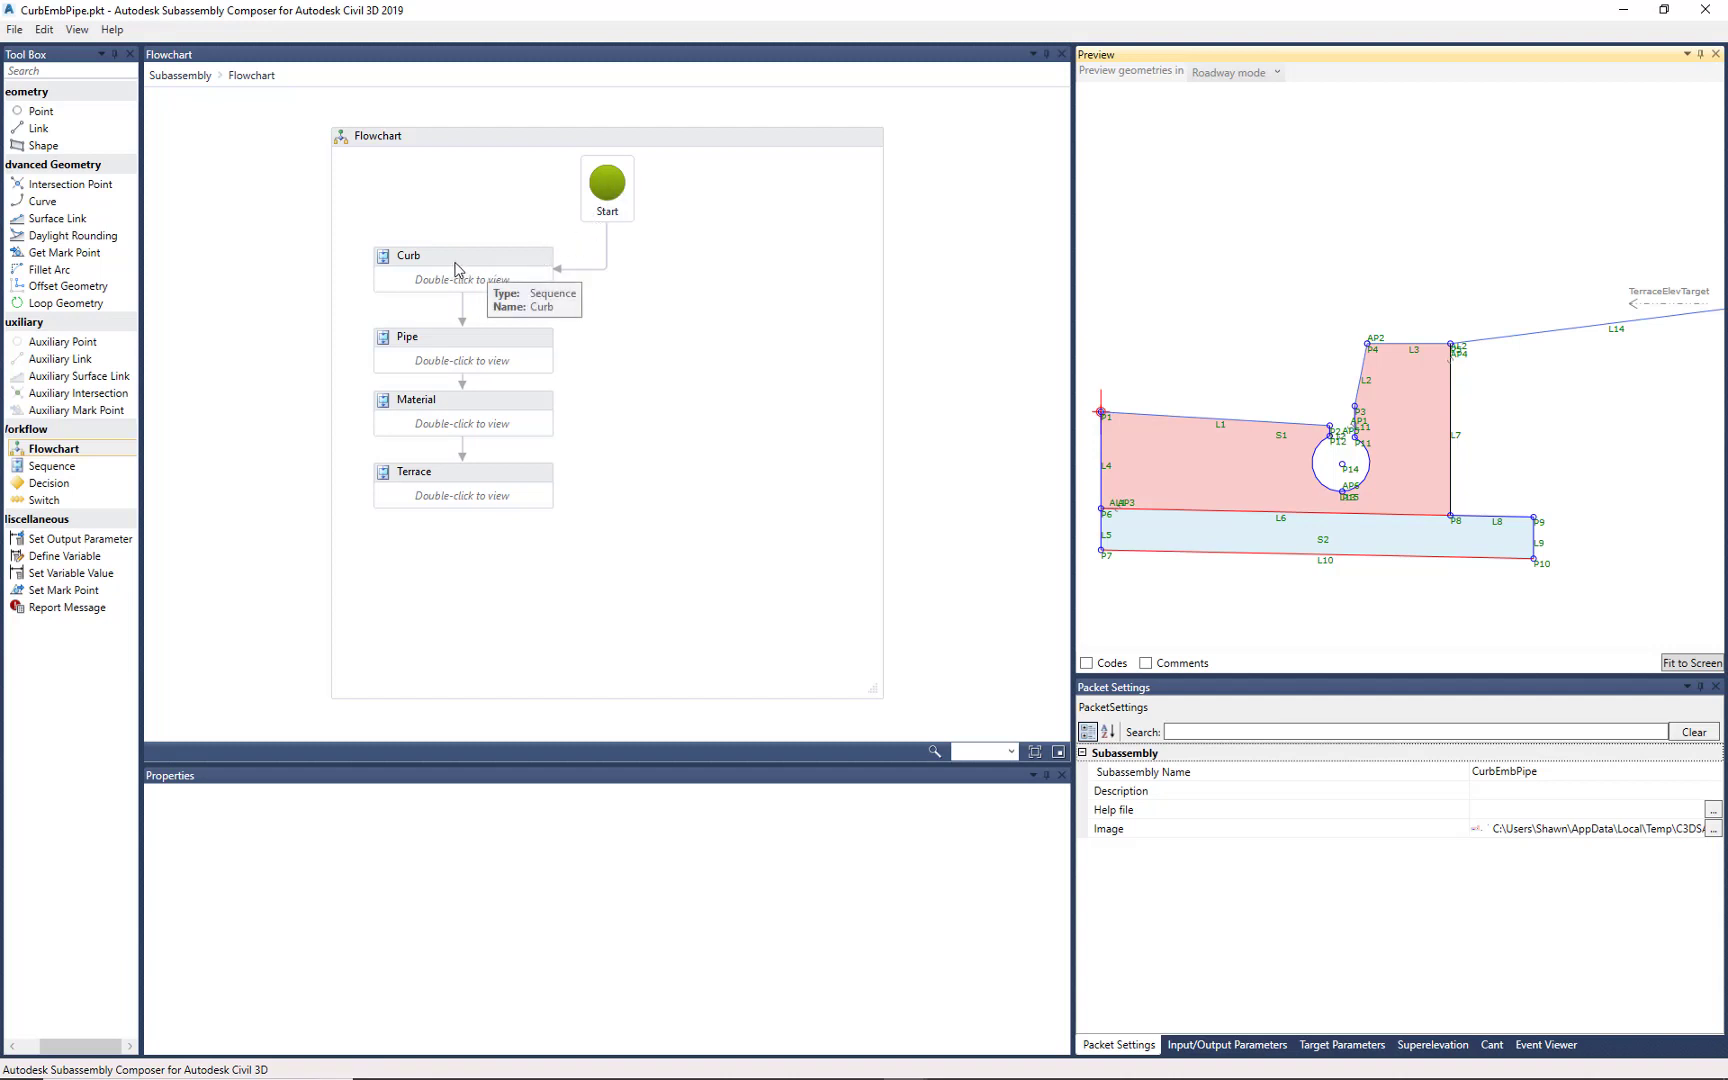
left_click(52, 466)
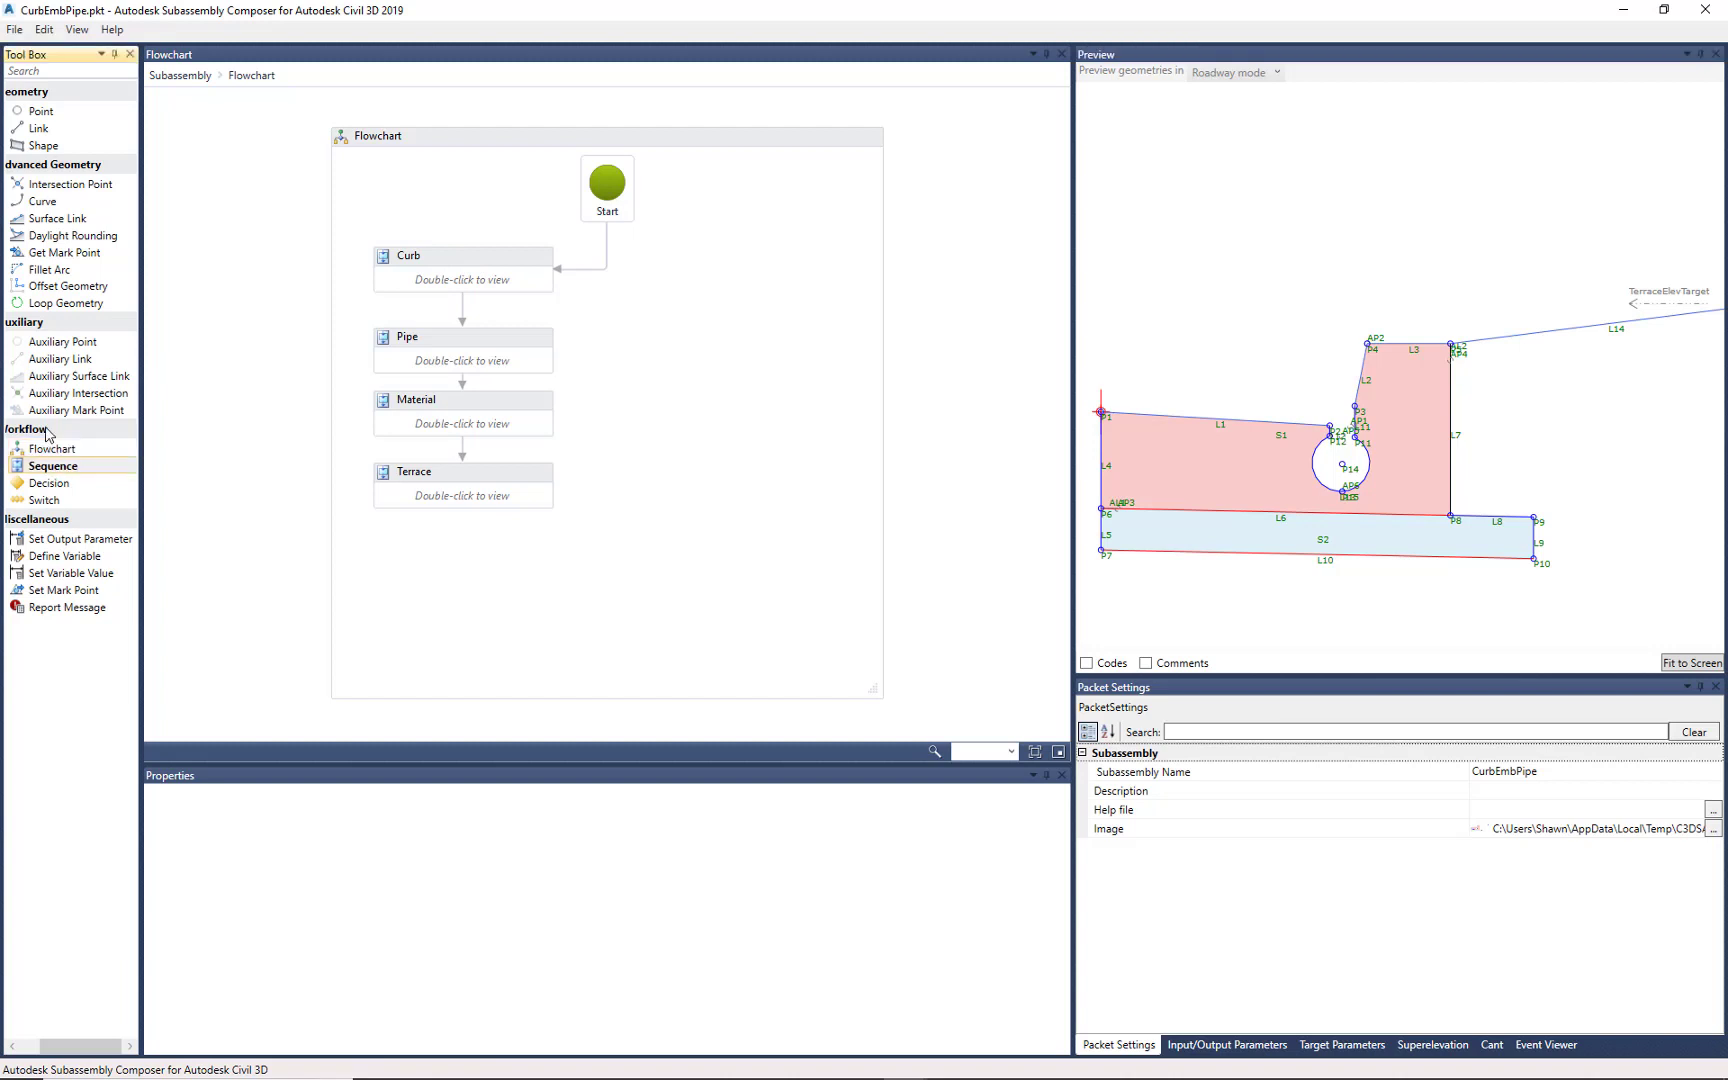
left_click_drag(52, 466, 498, 614)
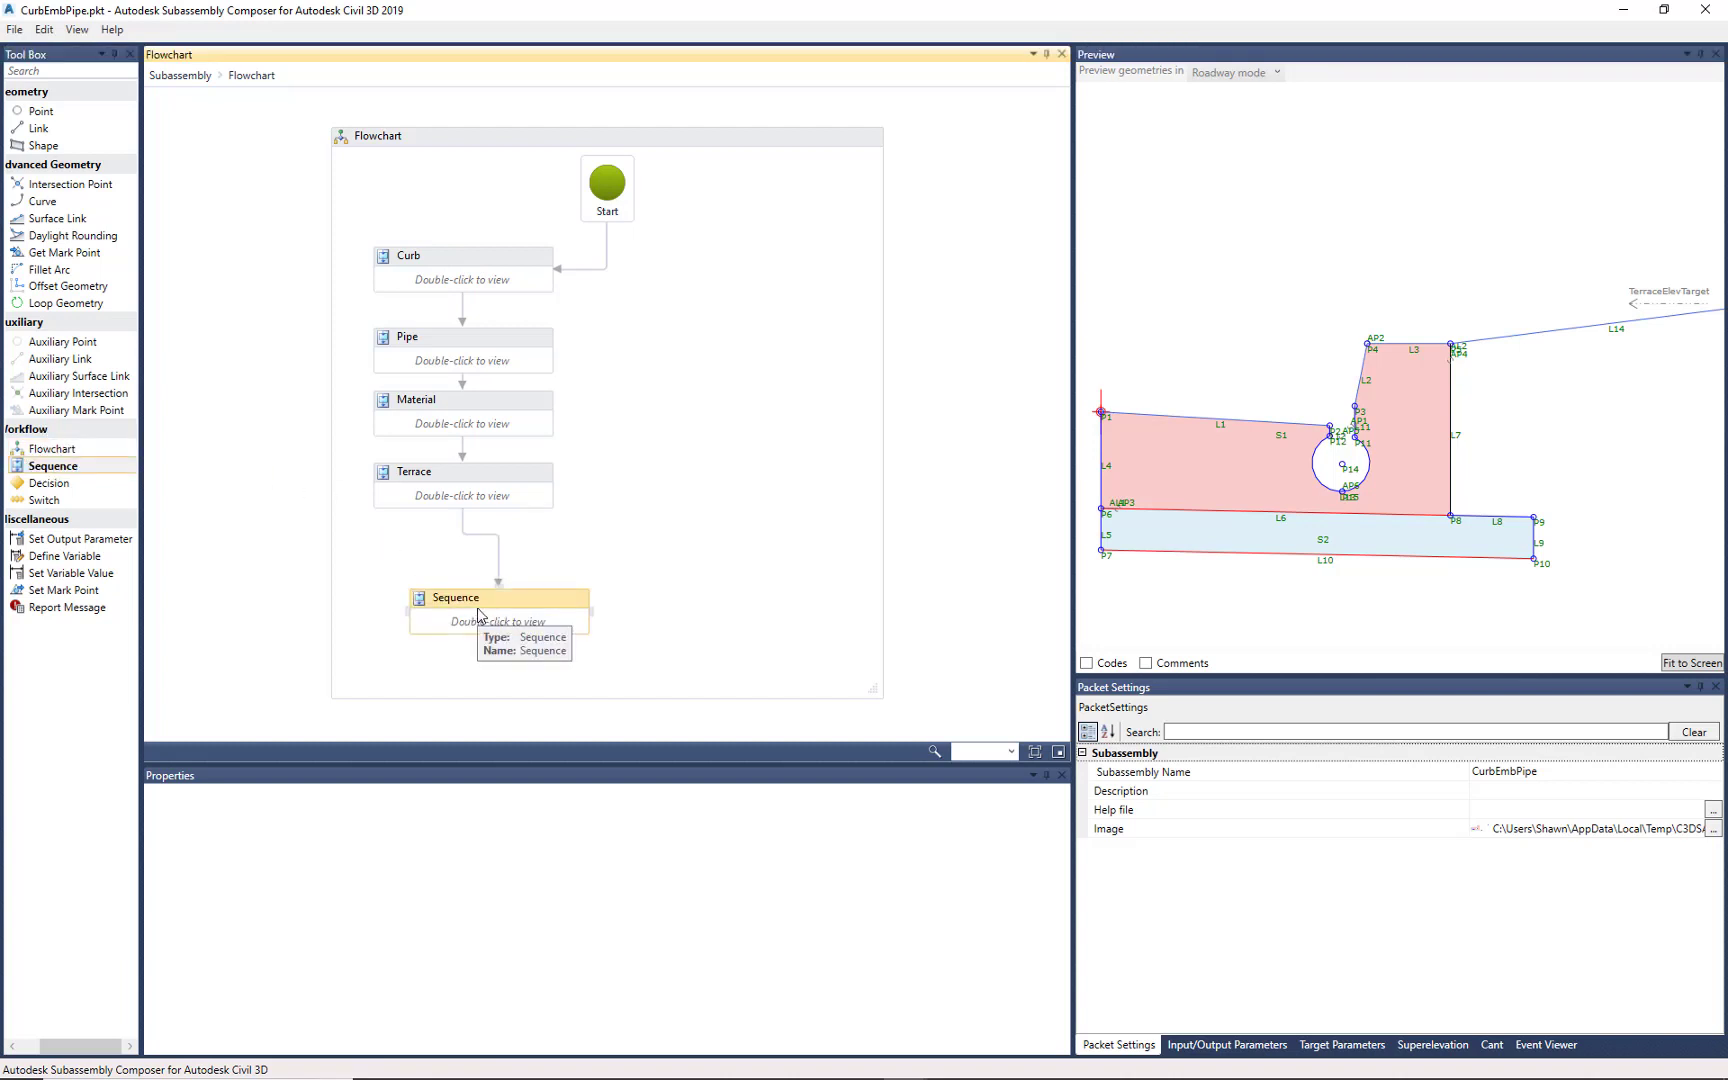
double_click(480, 610)
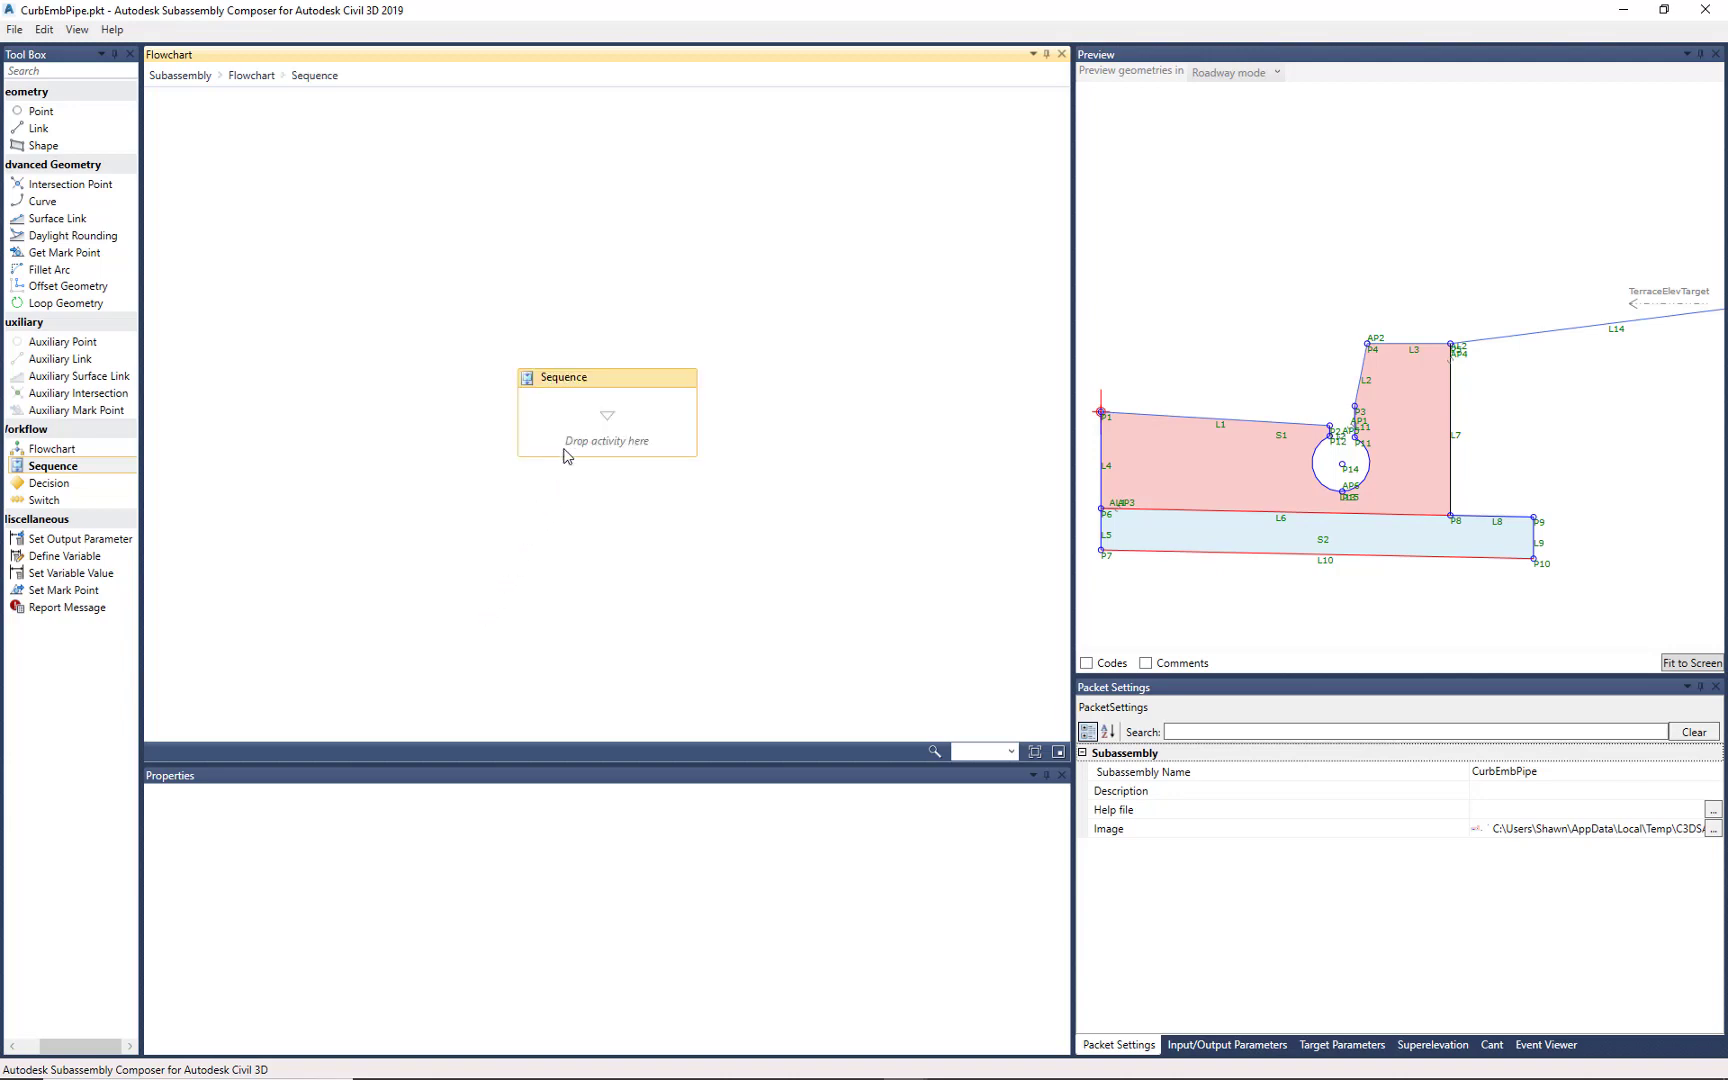
left_click(262, 82)
key("Delete")
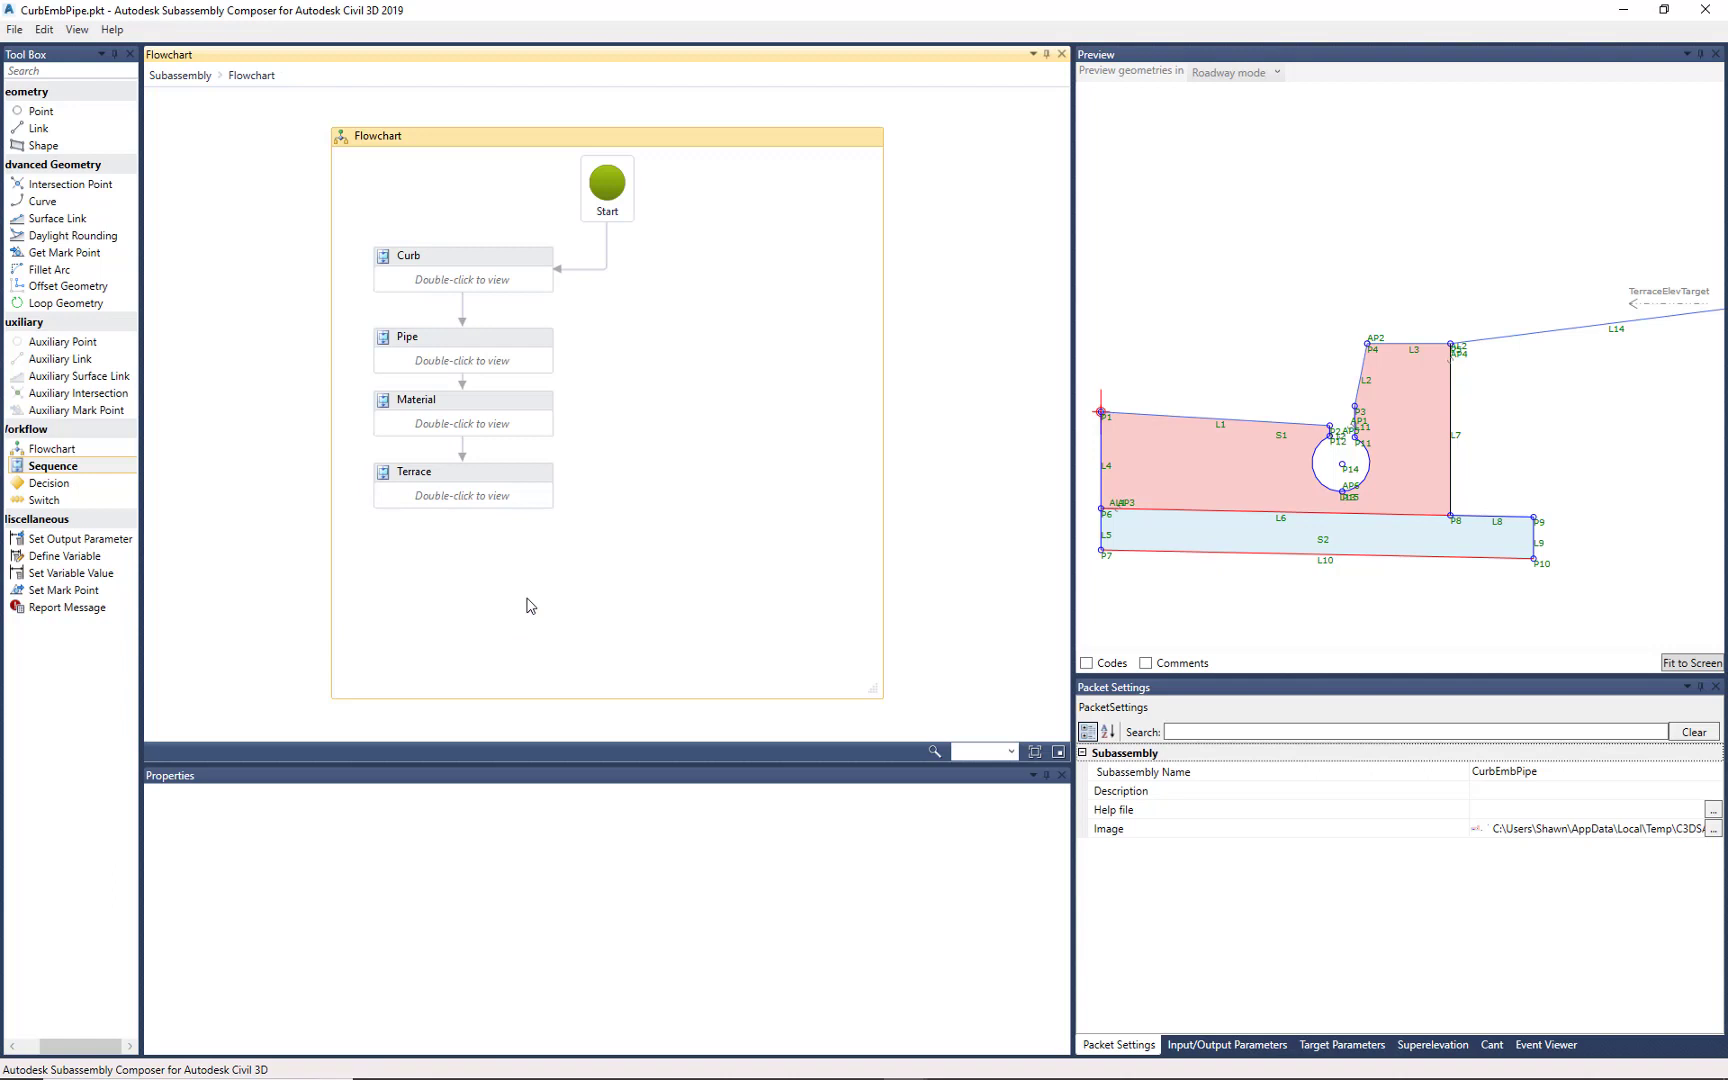
left_click(448, 266)
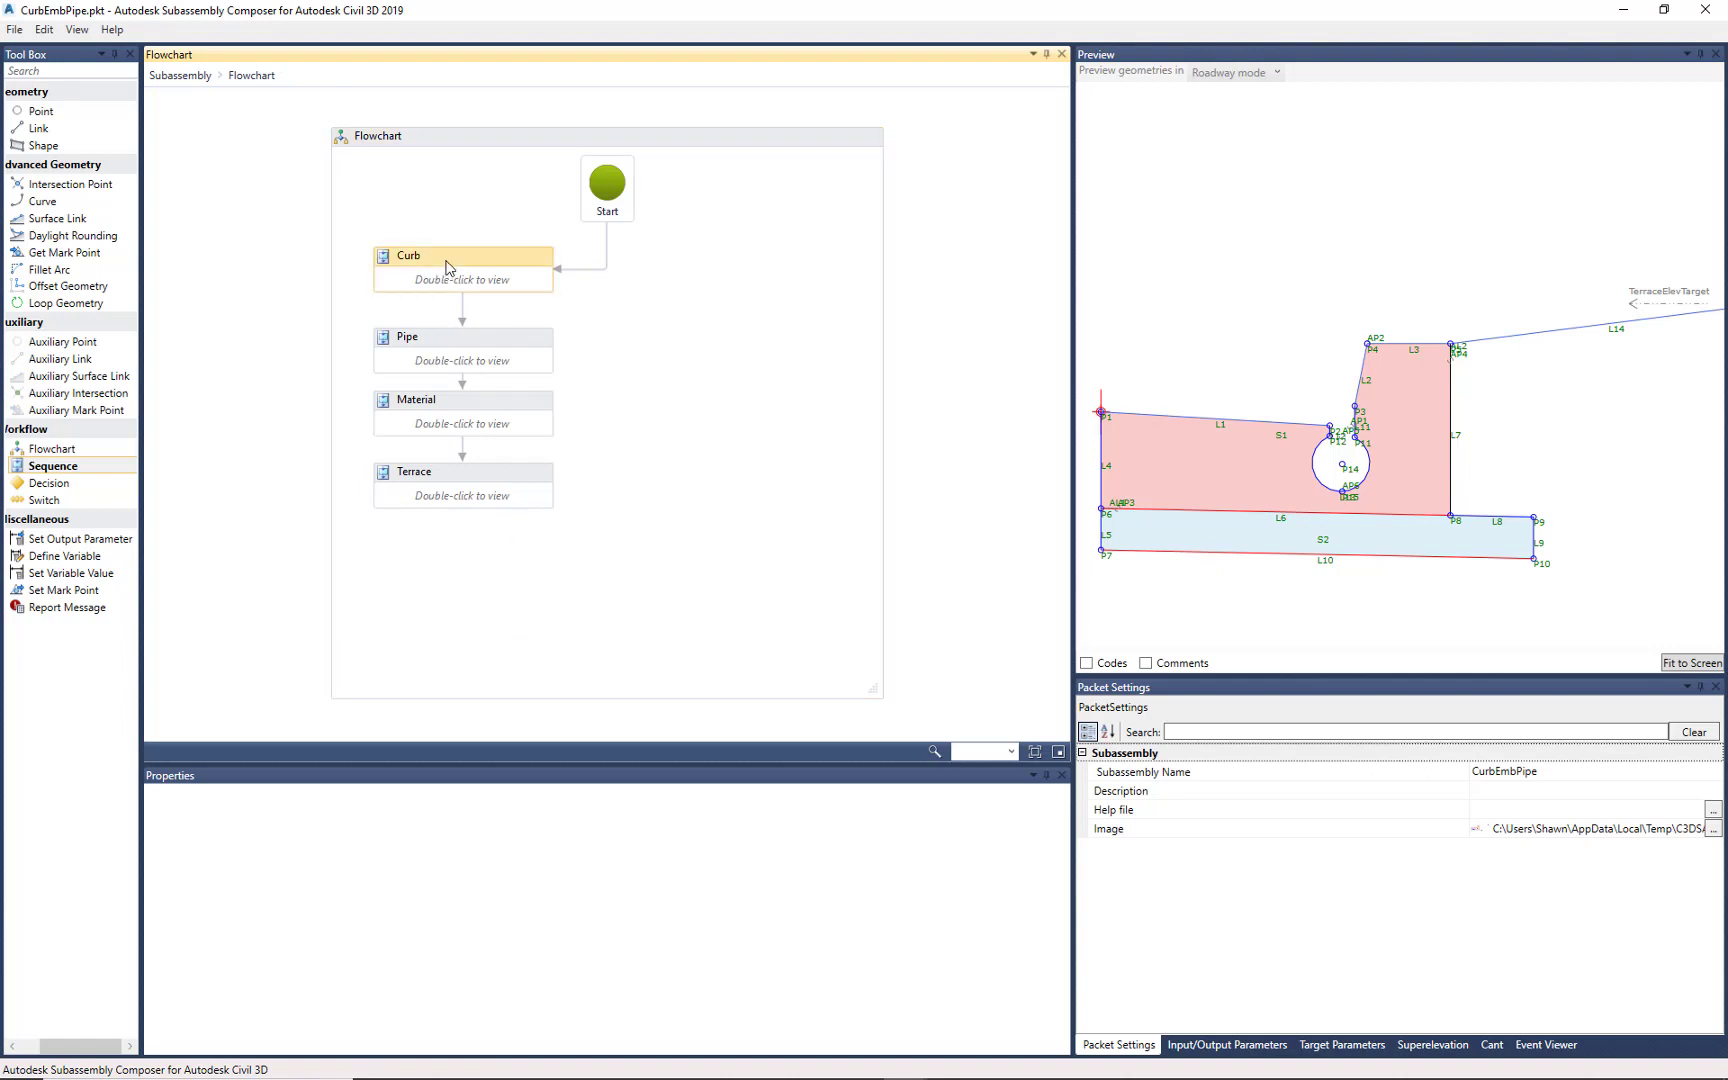
left_click(468, 347)
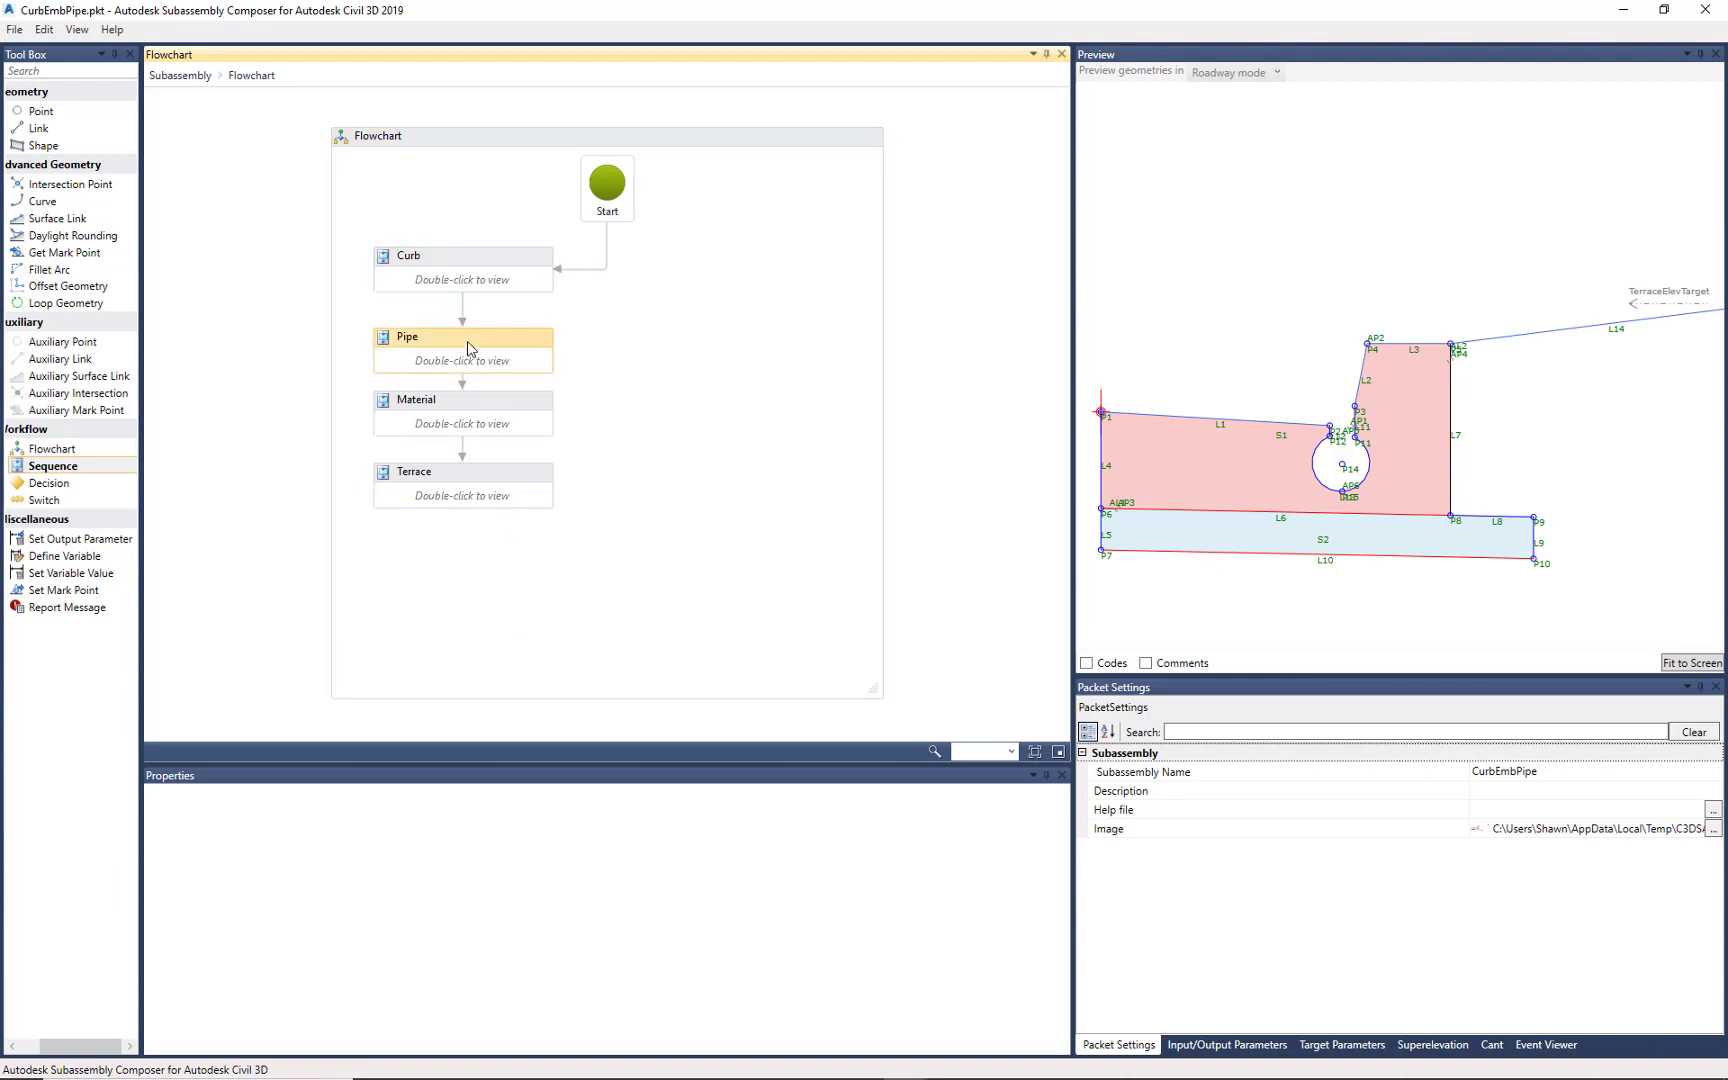
left_click(481, 402)
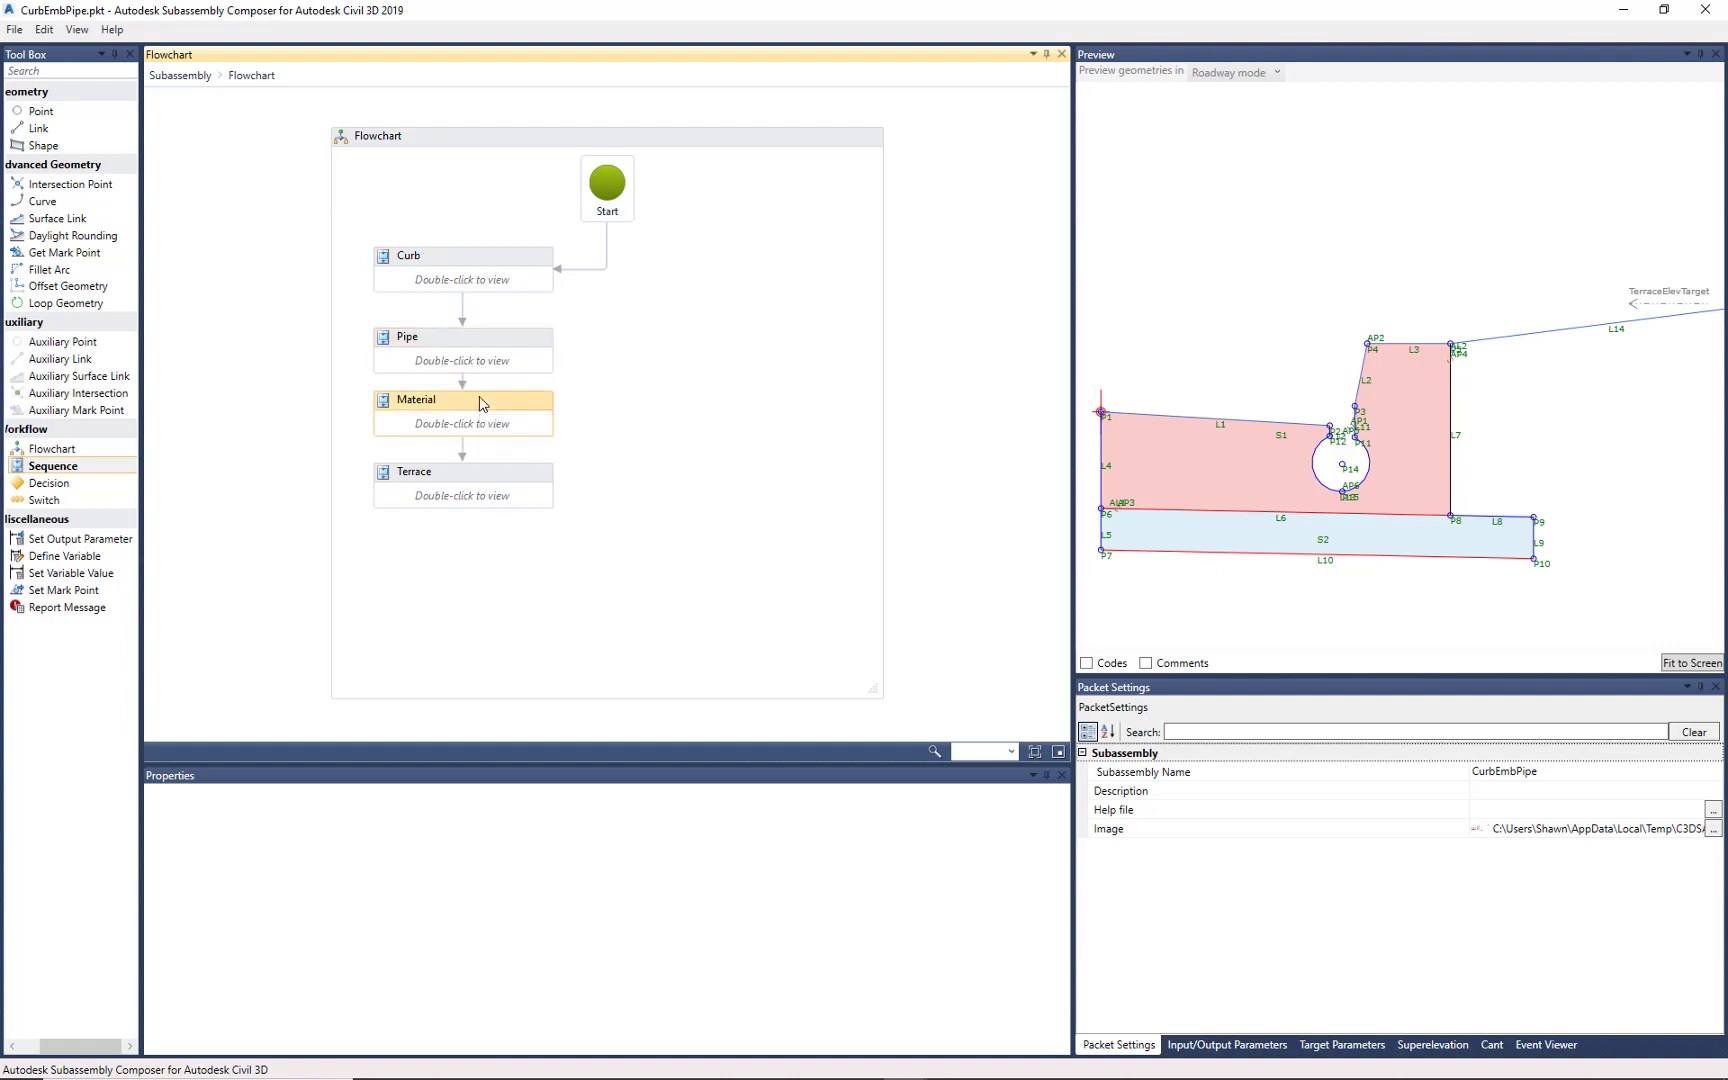
left_click(481, 477)
Open the Curb sequence and check the properties of P1, AP1, AP2, P4 and L1.
double_click(467, 258)
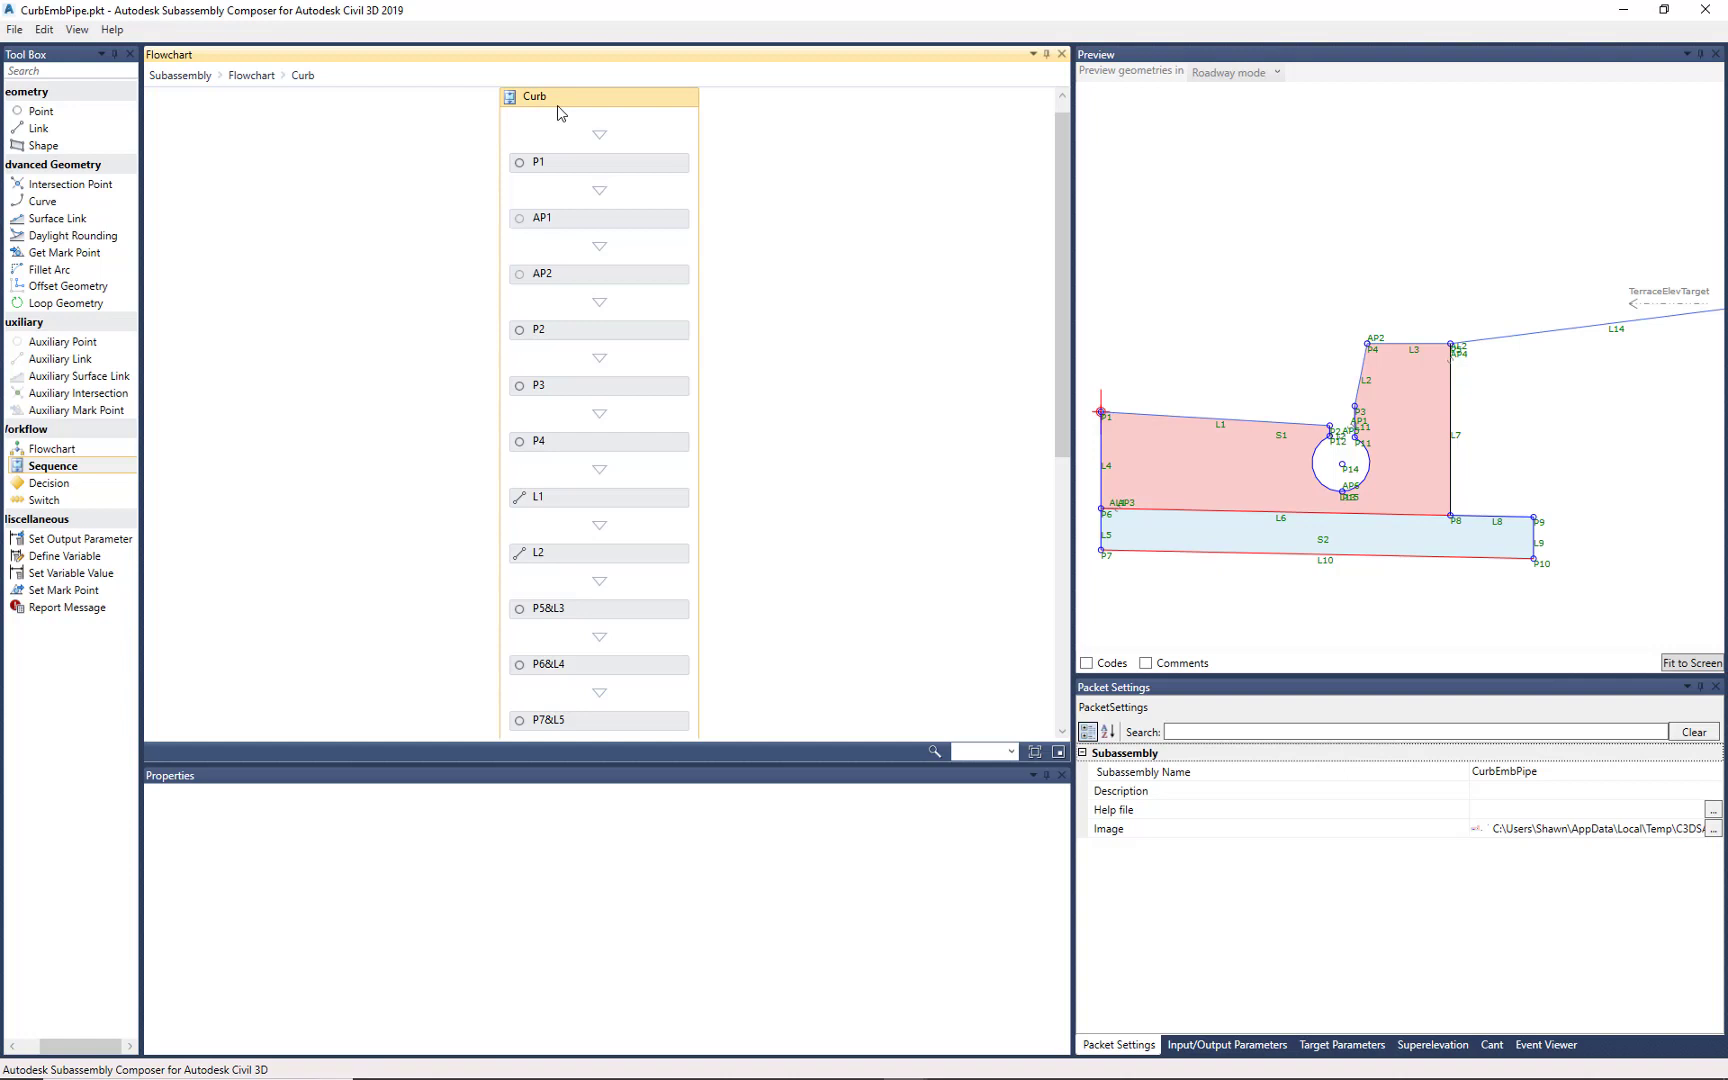
left_click(596, 163)
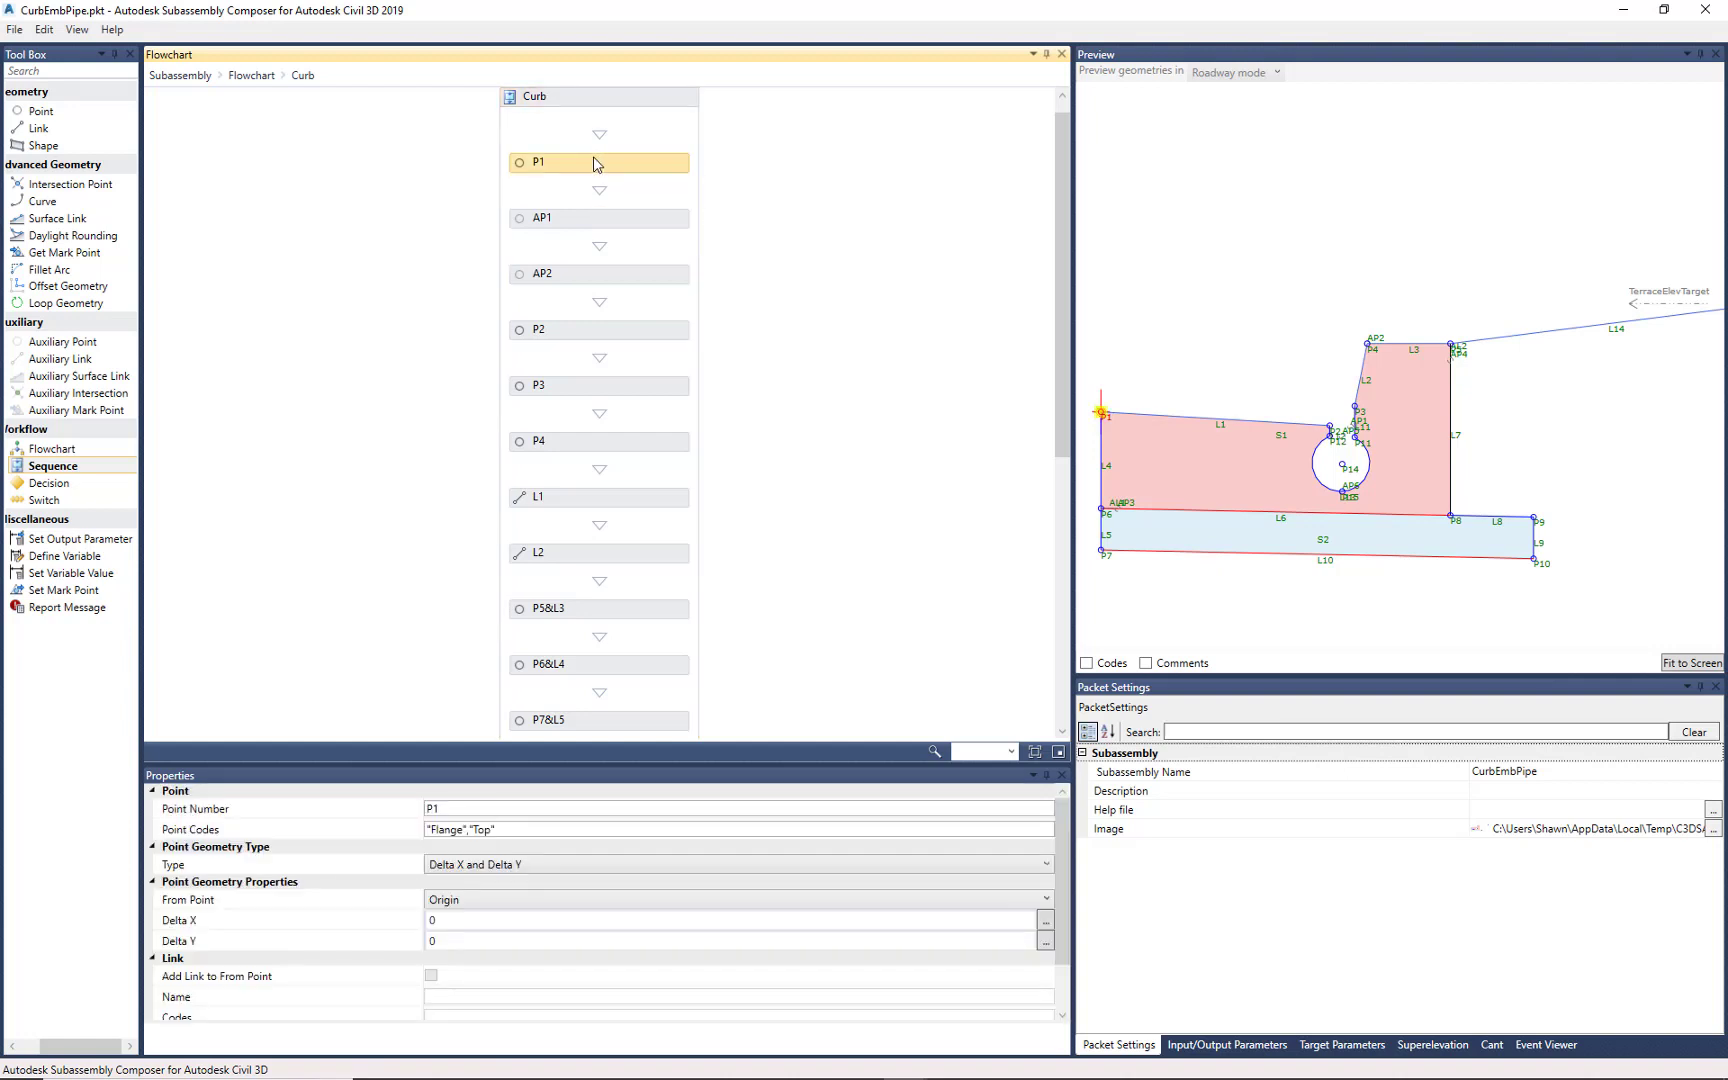
left_click(580, 220)
left_click(614, 276)
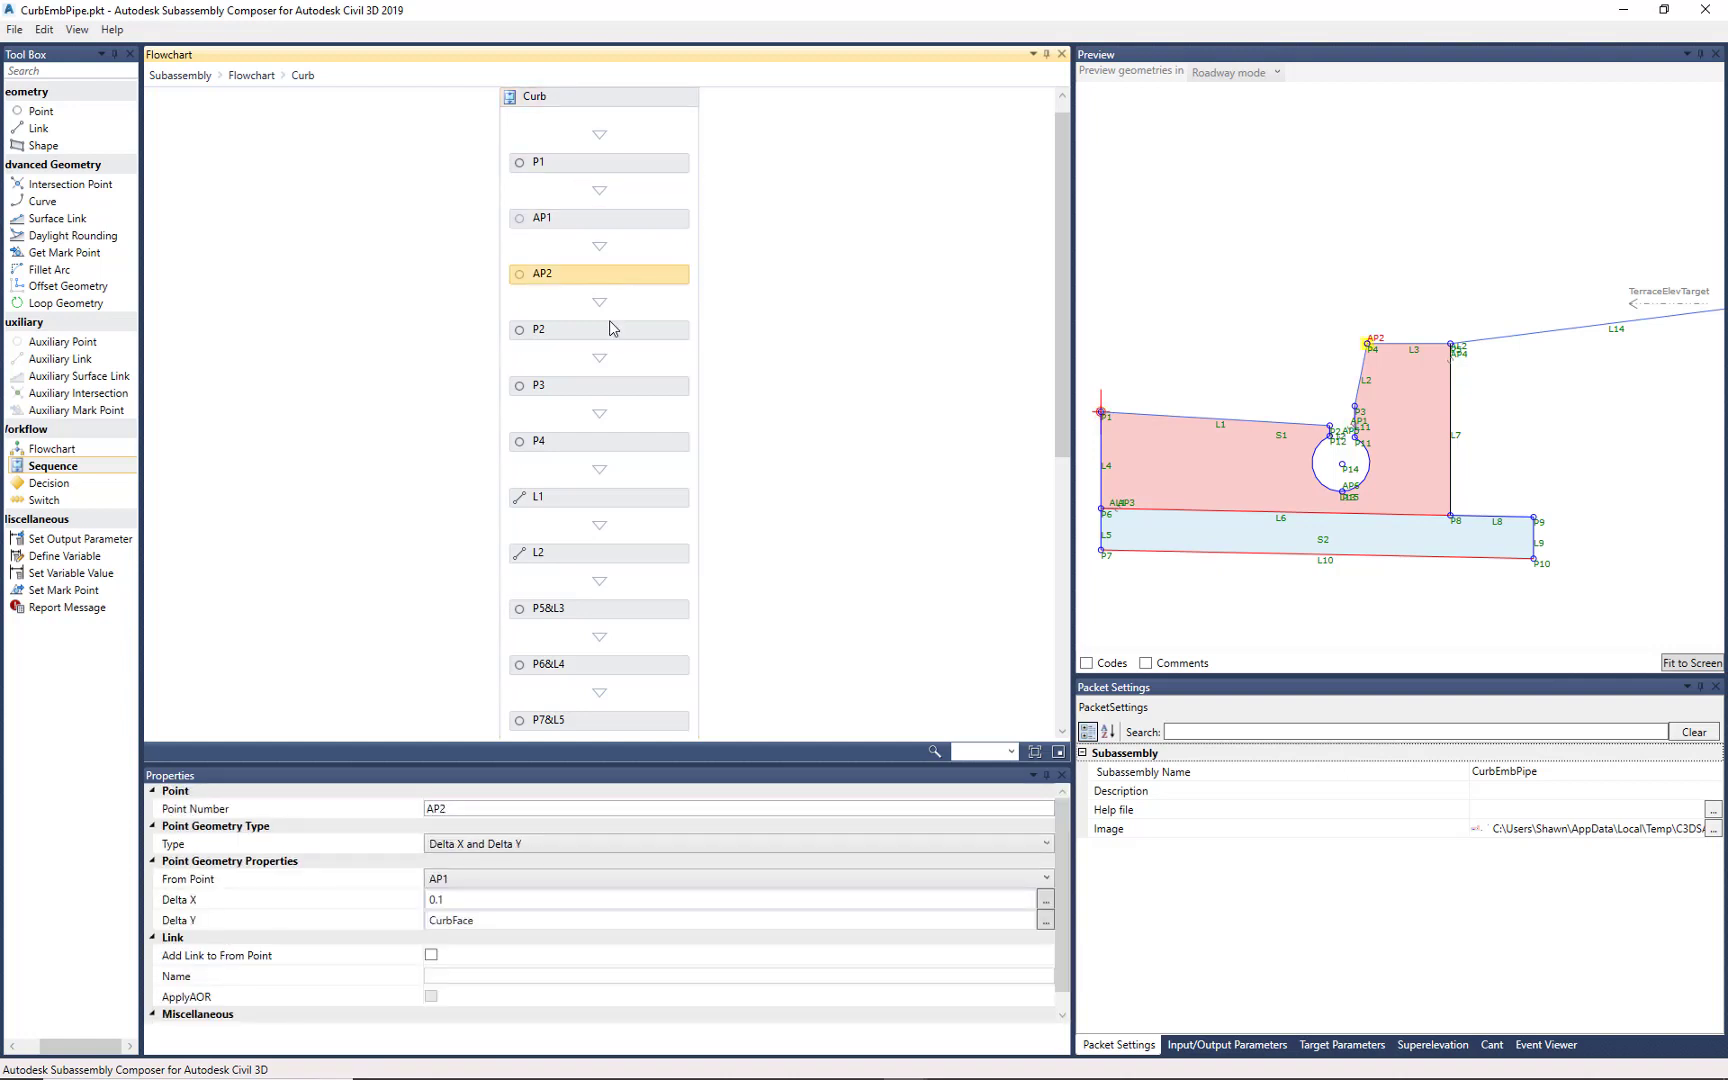
left_click(603, 447)
left_click(606, 497)
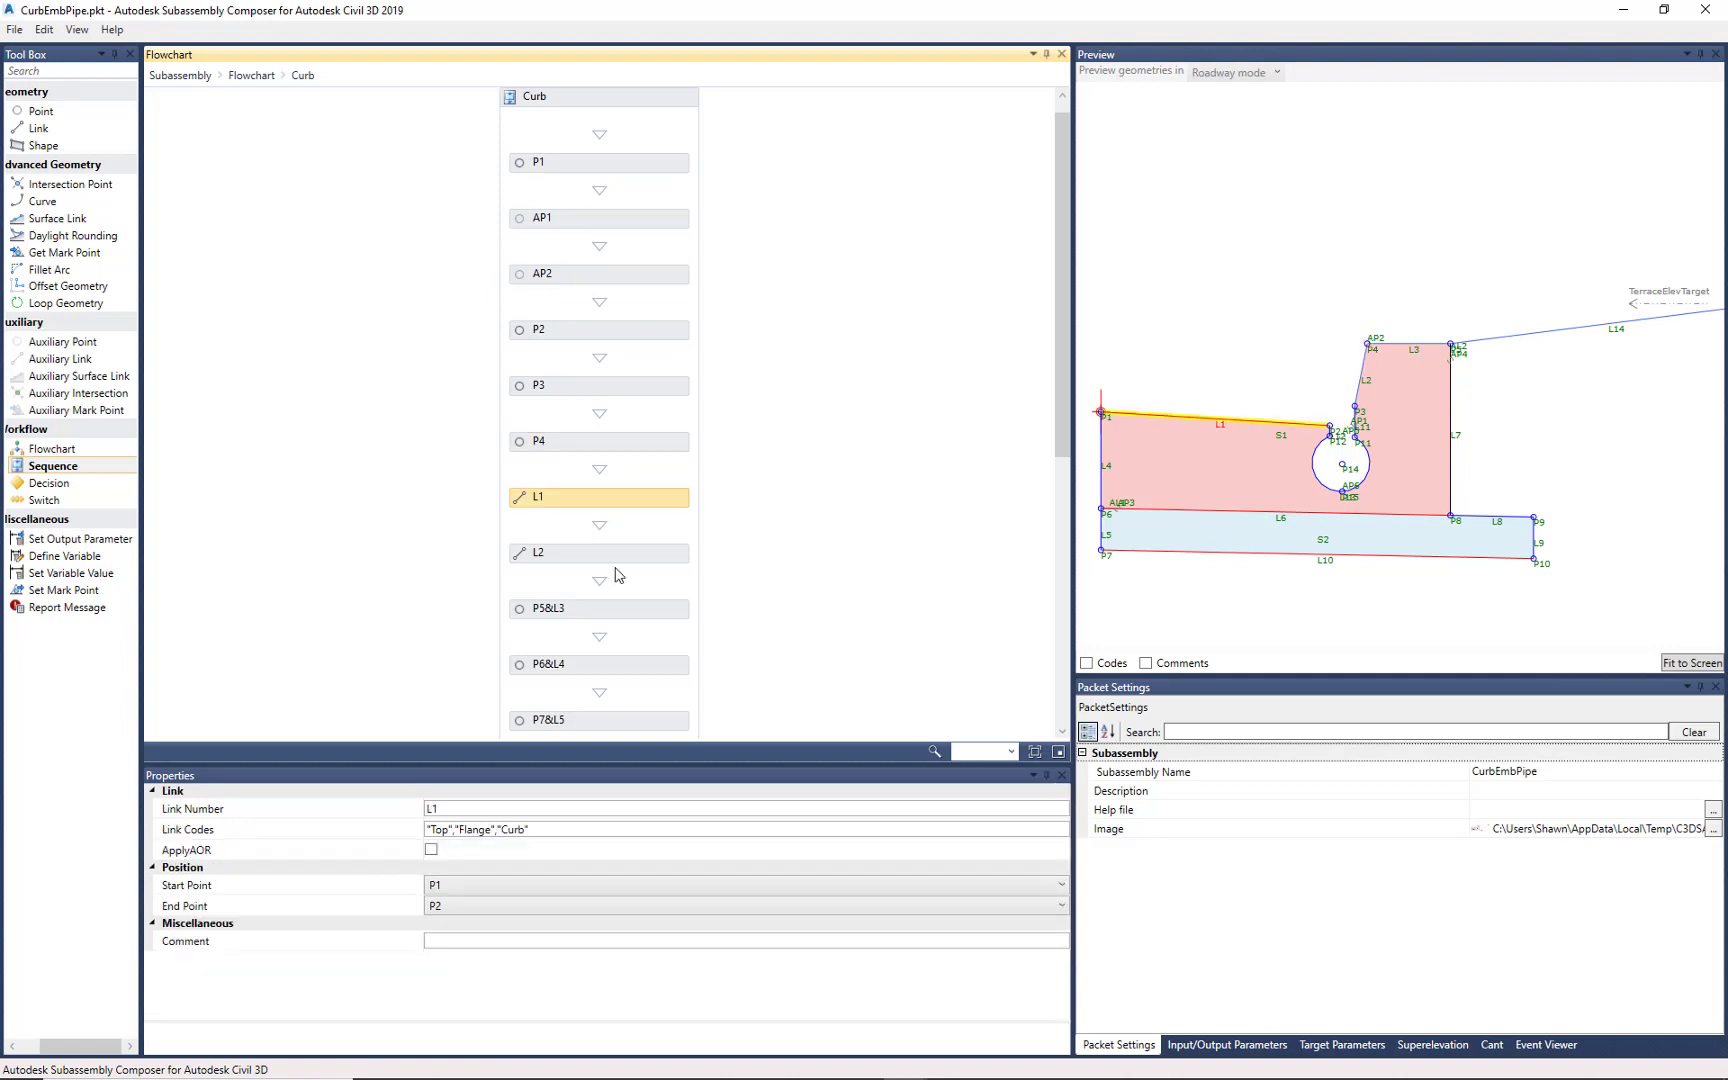
Check intersection point P8 and links L6 and L7 lower in the sequence, then return to the flowchart.
scroll(647, 528, "down", 3)
scroll(650, 530, "down", 4)
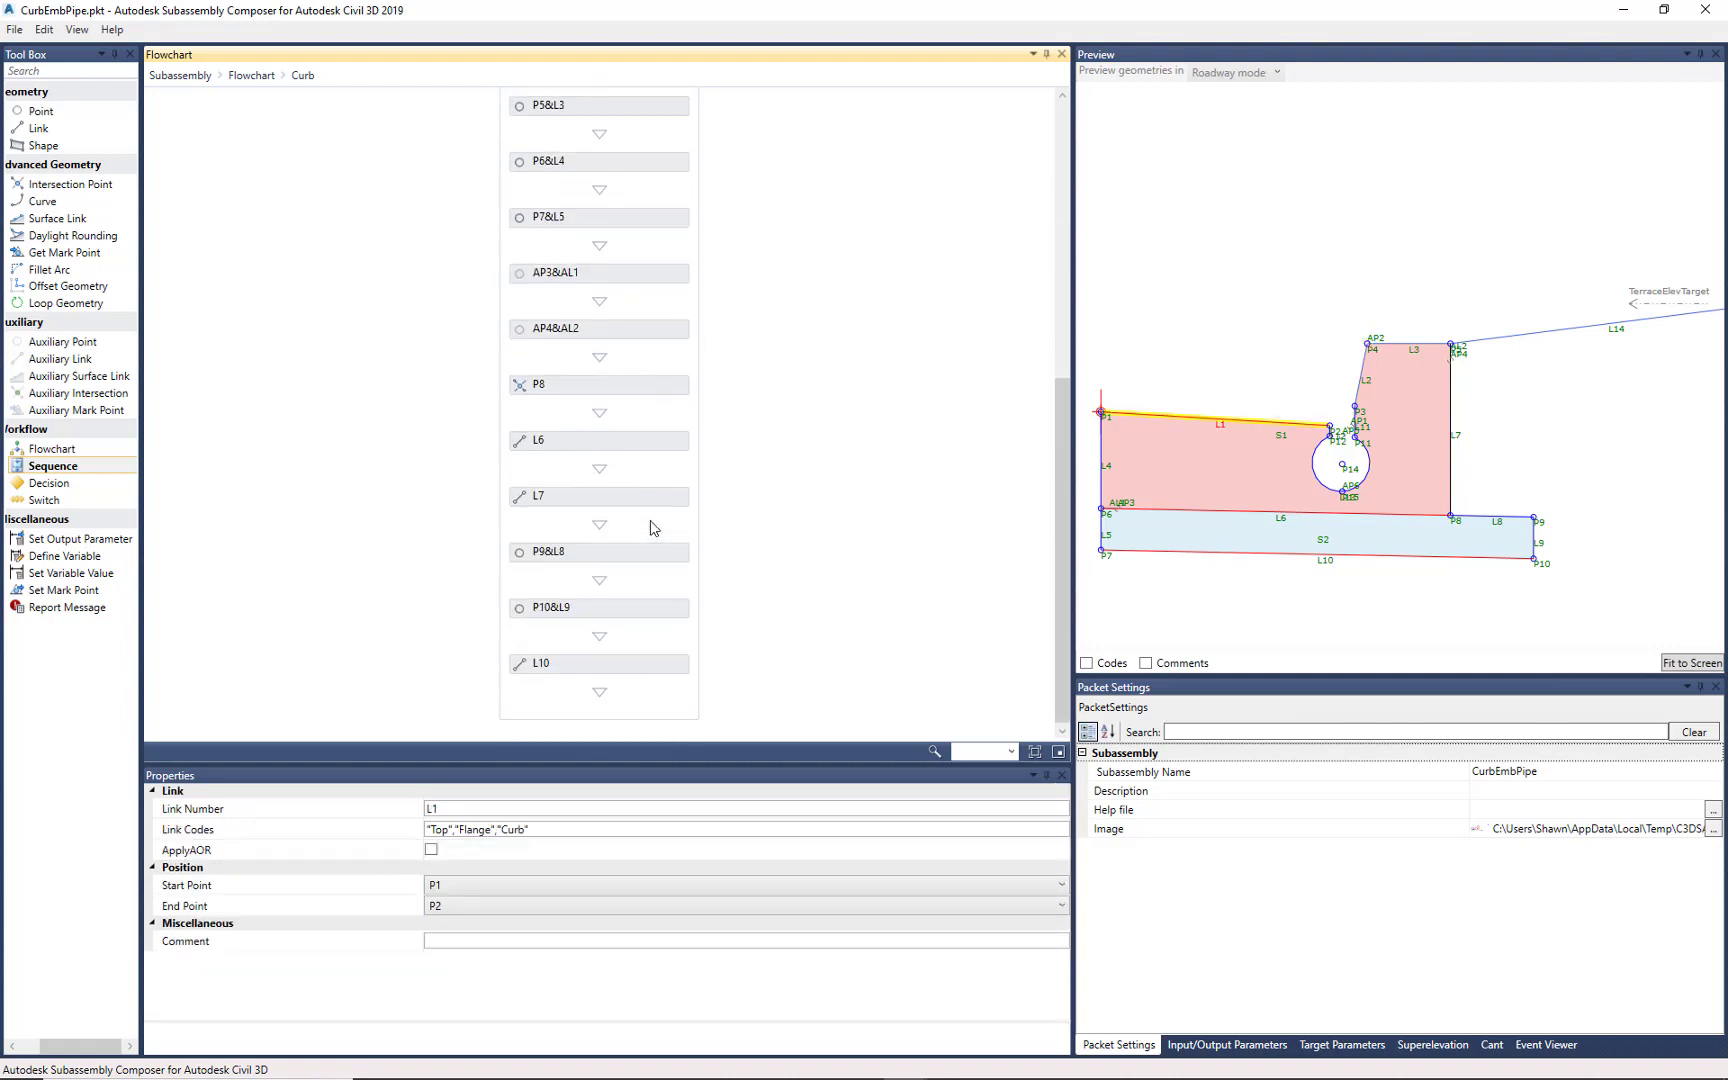
scroll(728, 457, "up", 5)
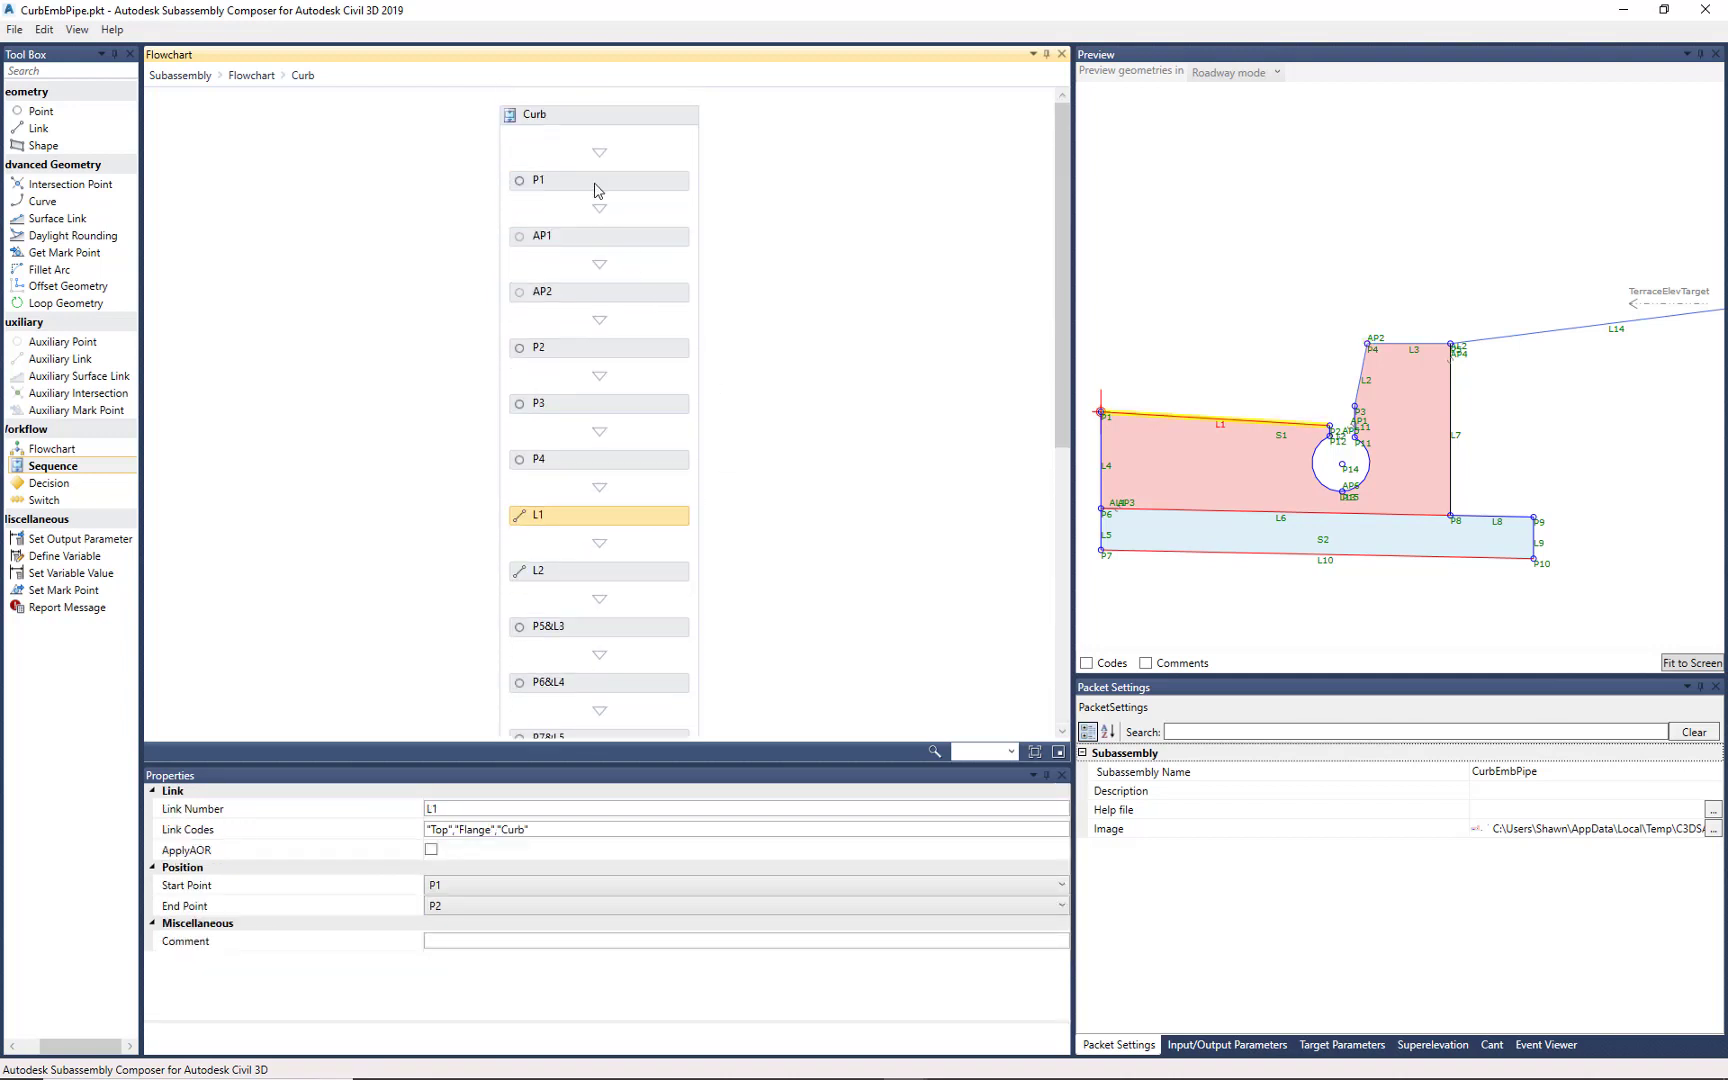
scroll(594, 205, "down", 3)
scroll(594, 212, "down", 3)
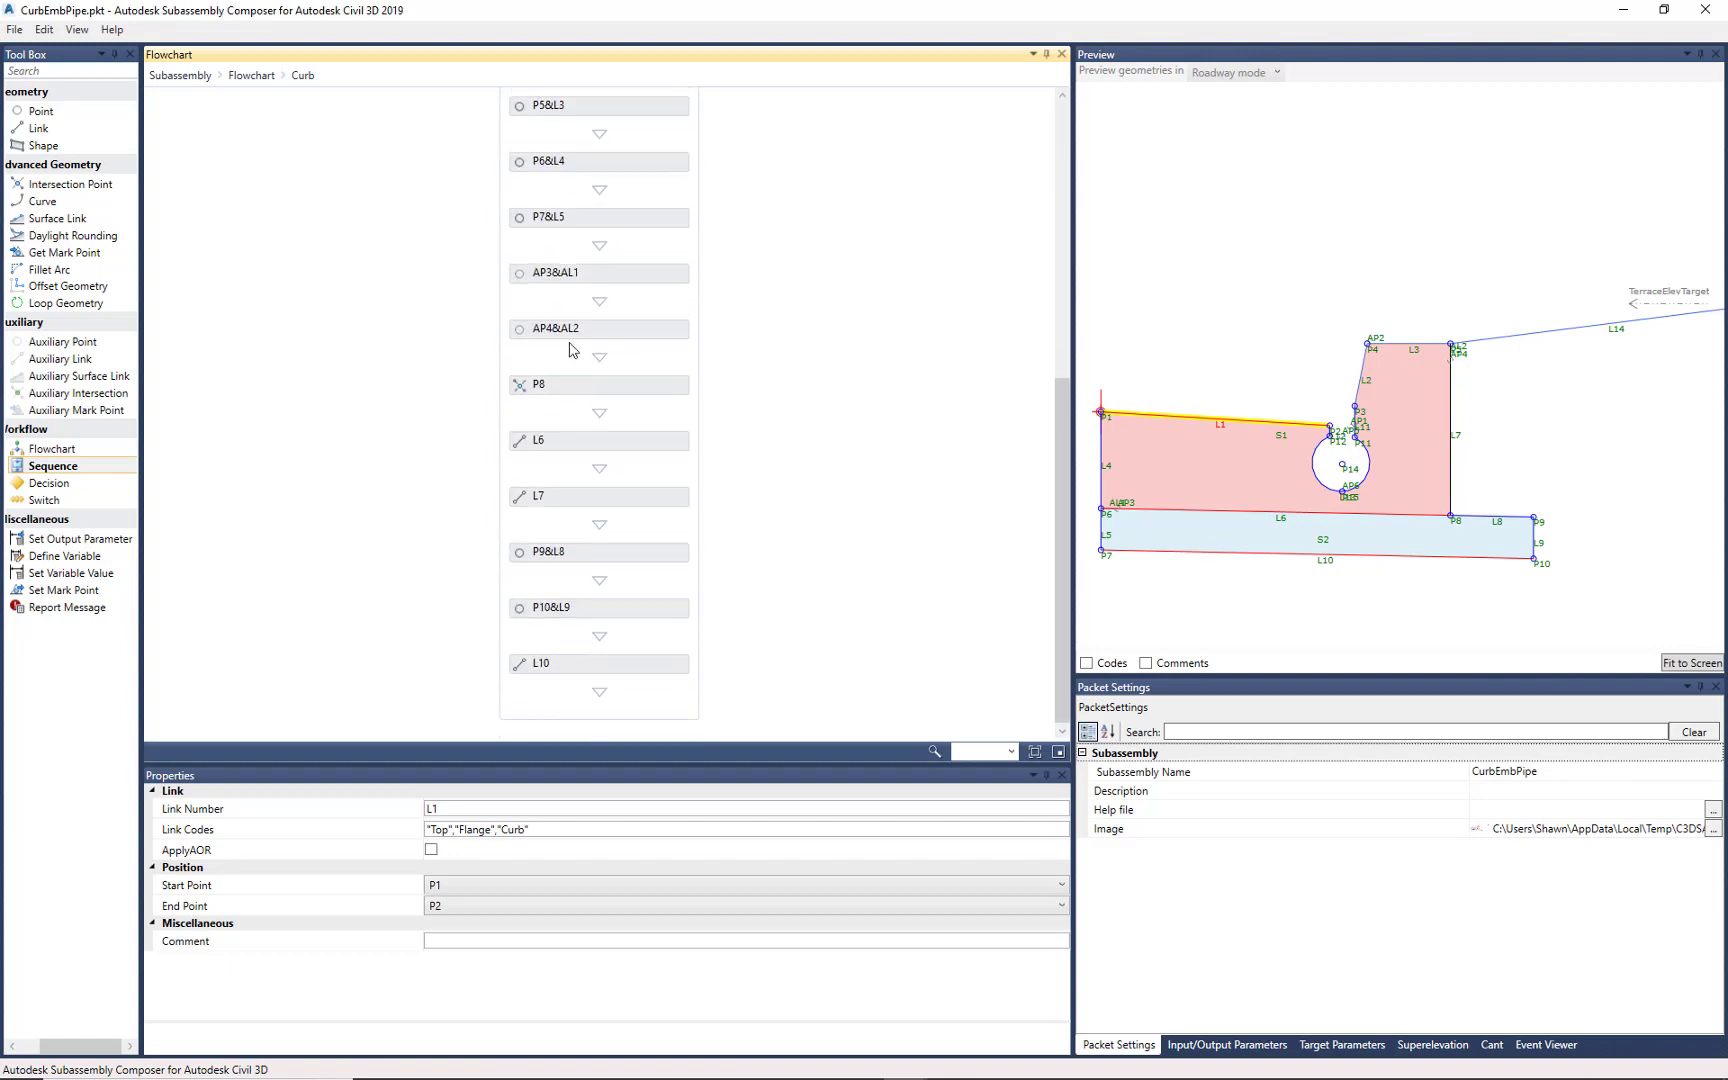
left_click(596, 386)
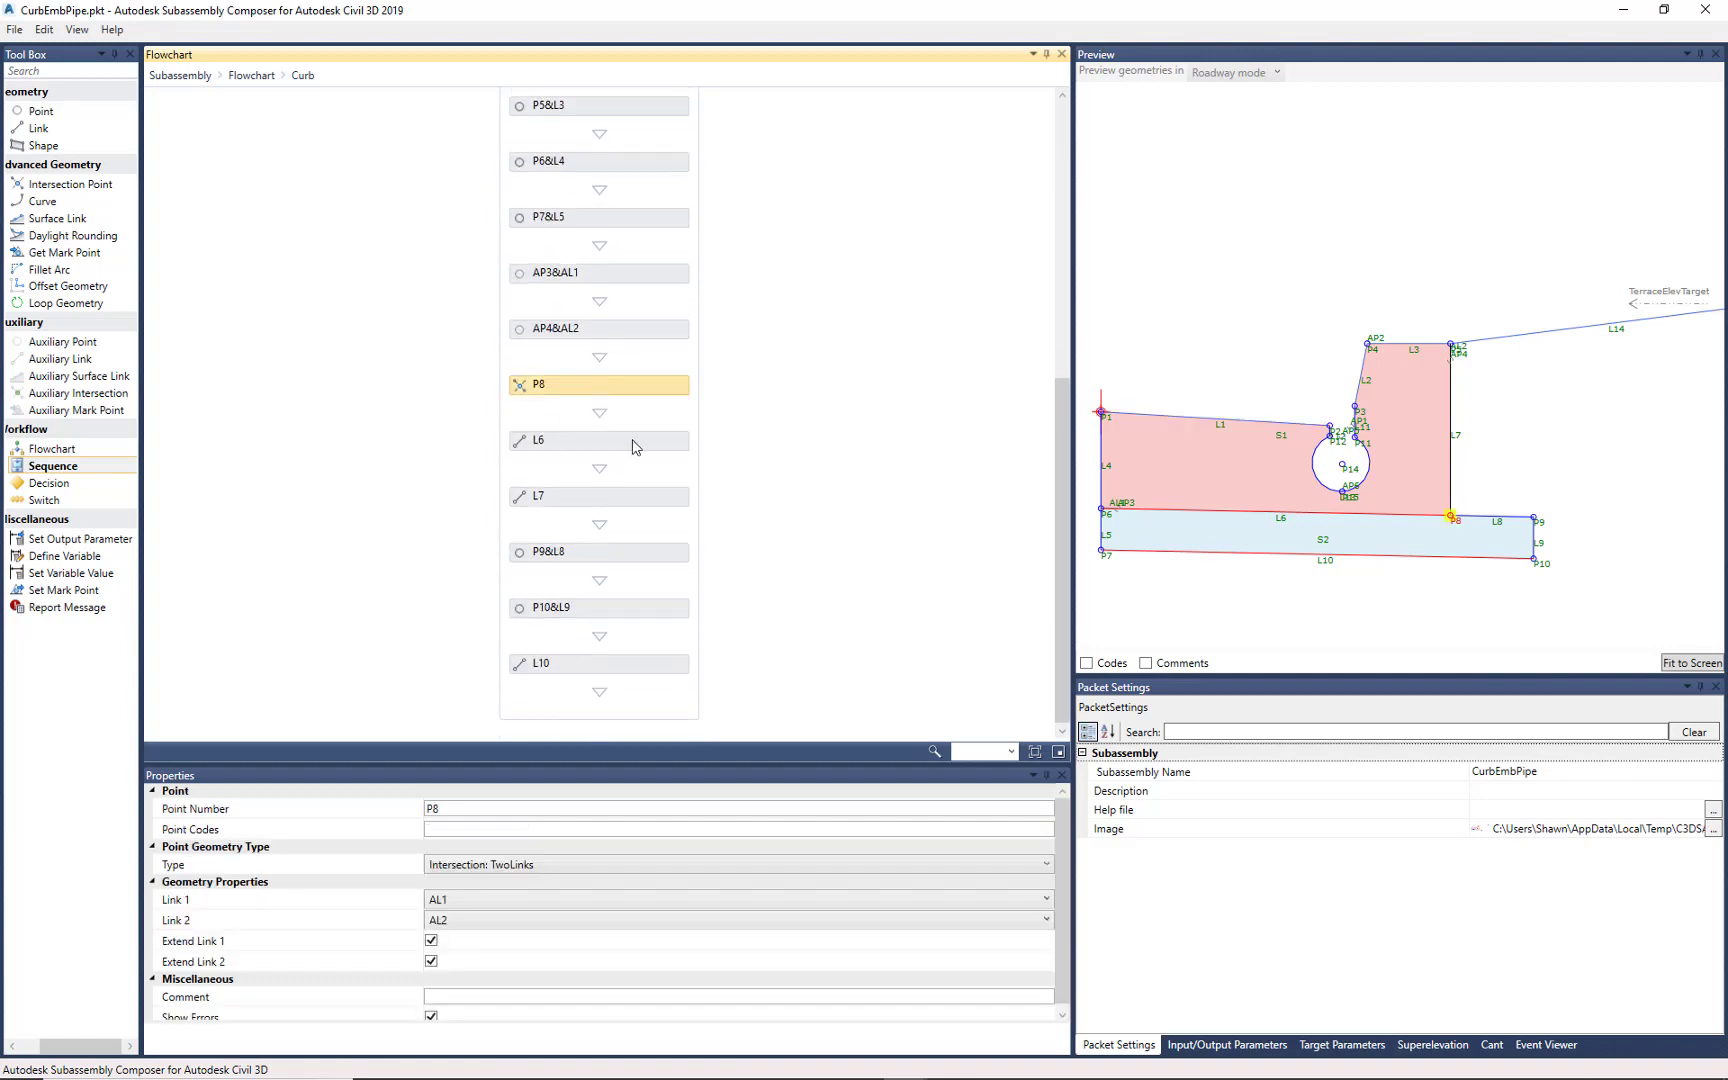
left_click(633, 442)
left_click(624, 500)
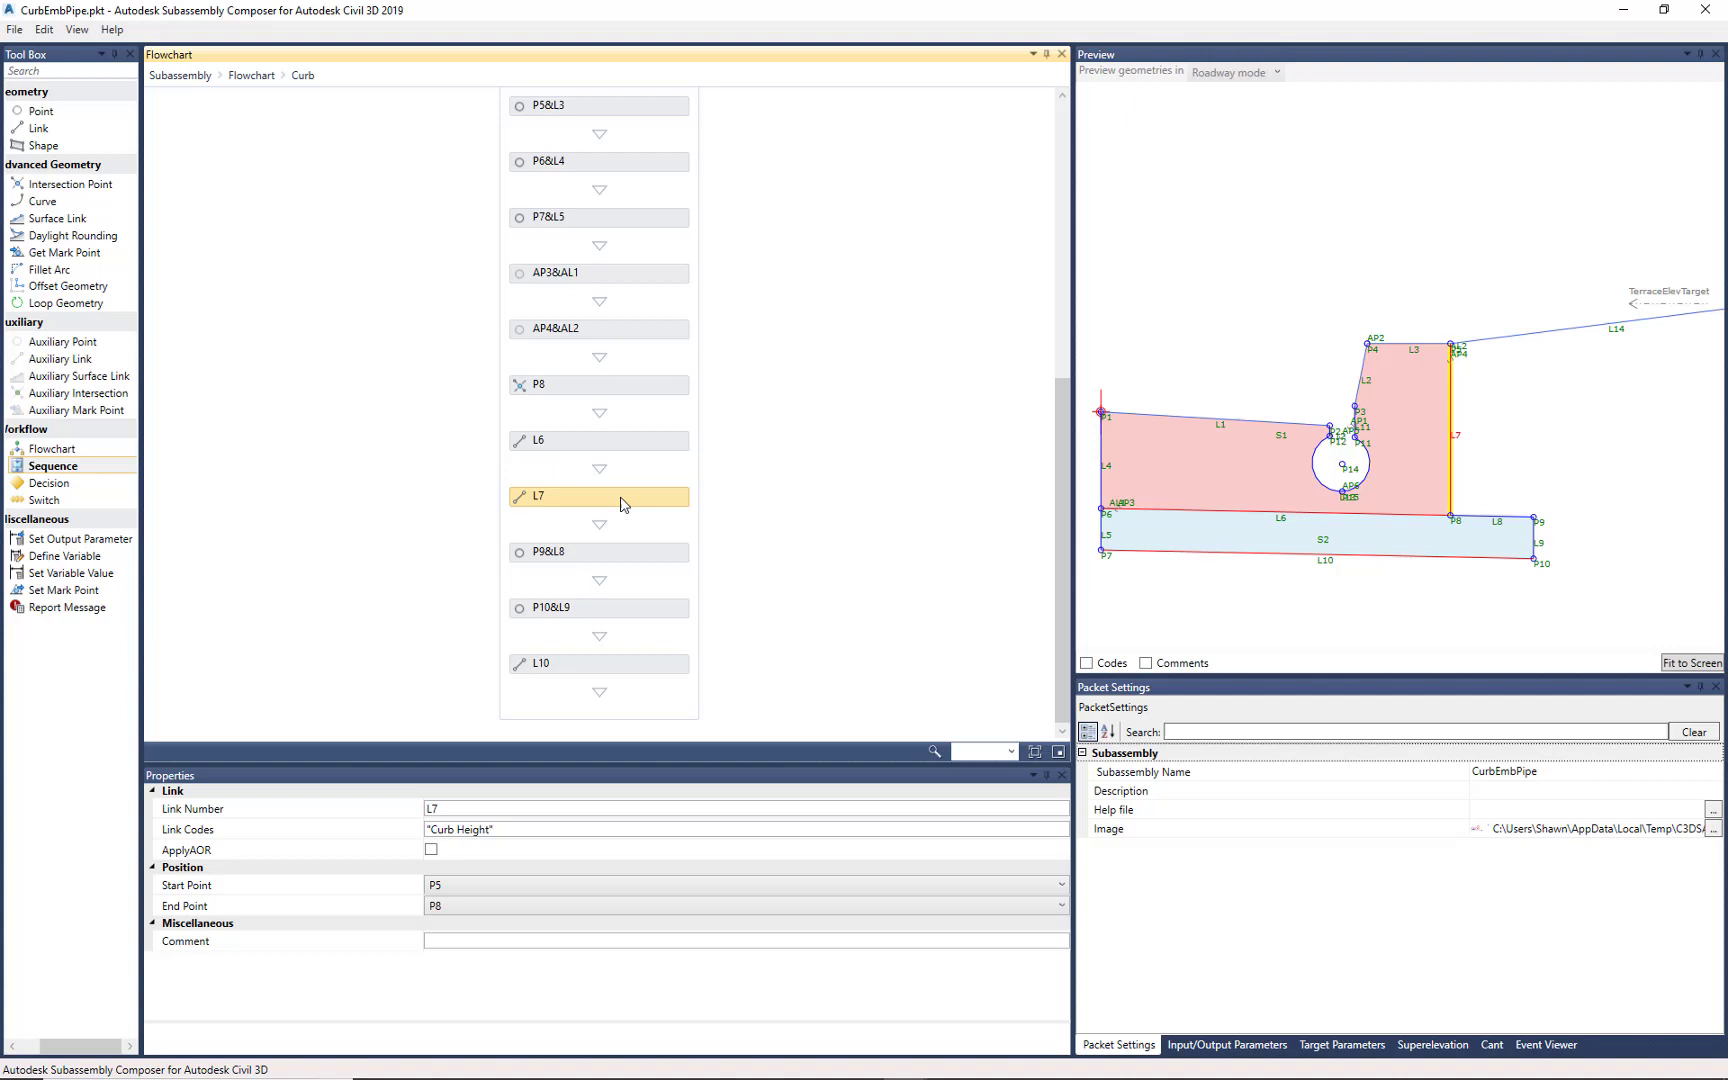
left_click(253, 76)
double_click(478, 336)
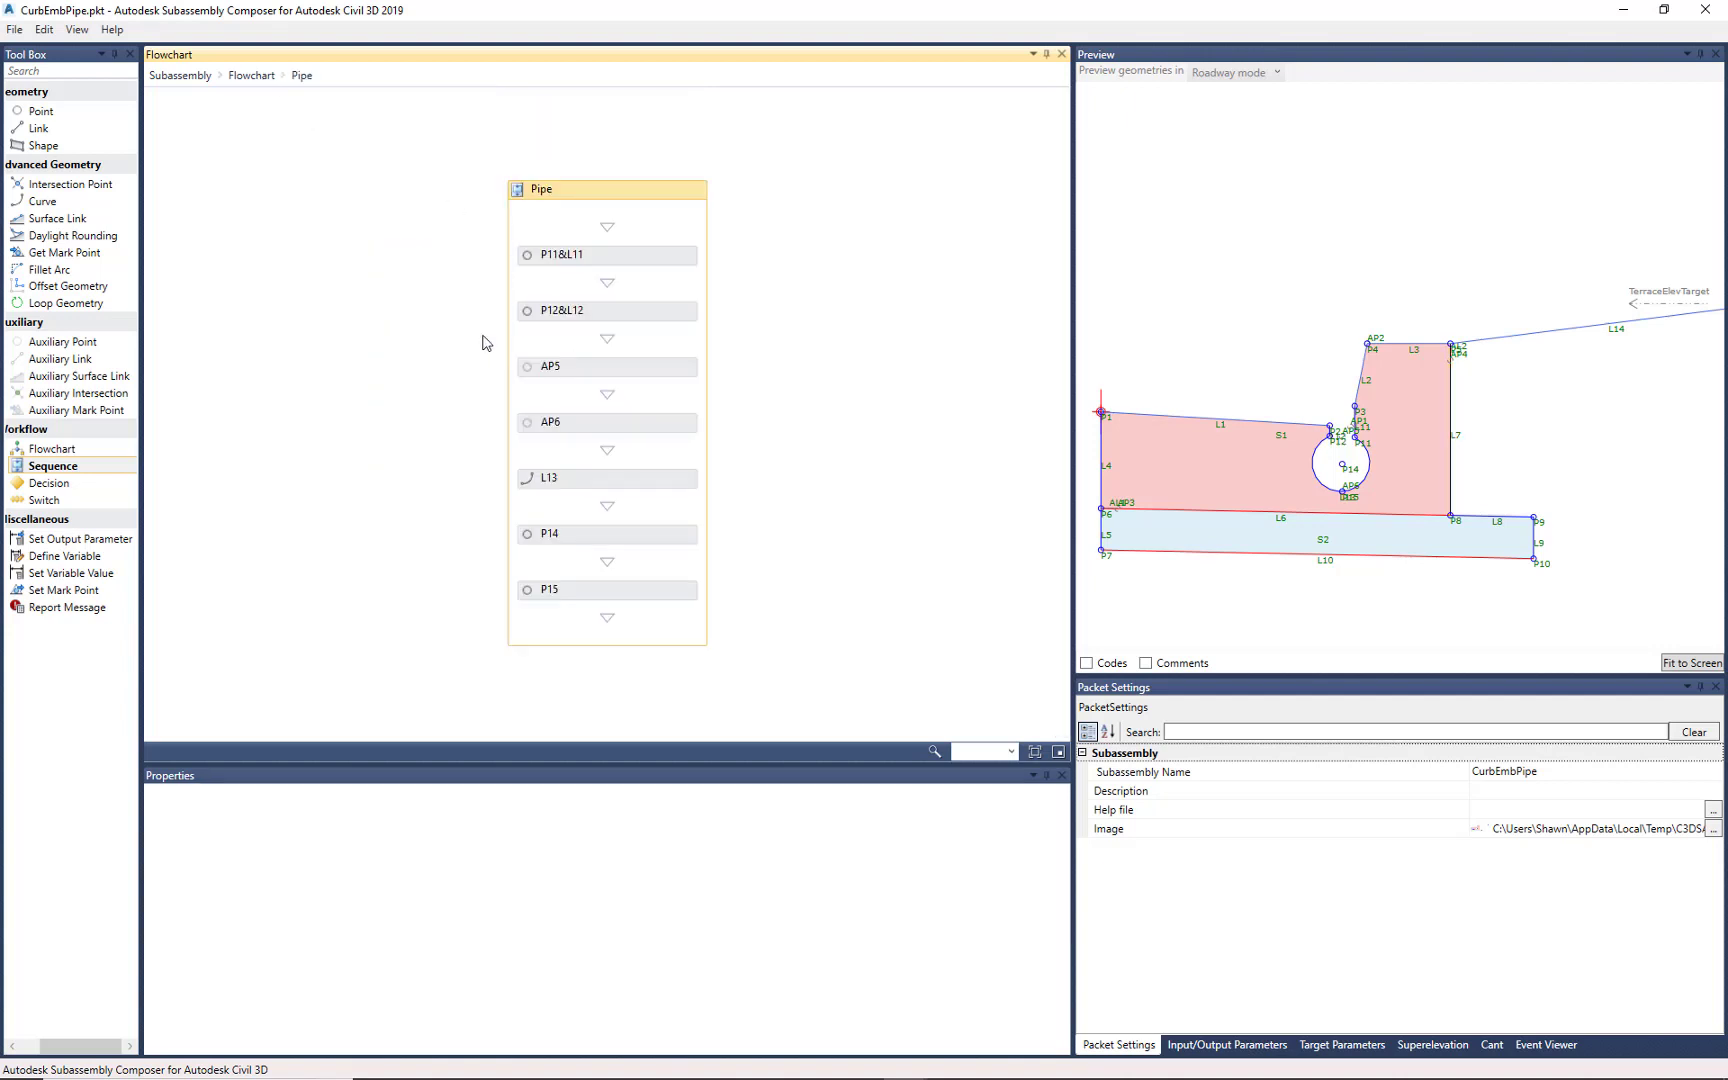
left_click(648, 257)
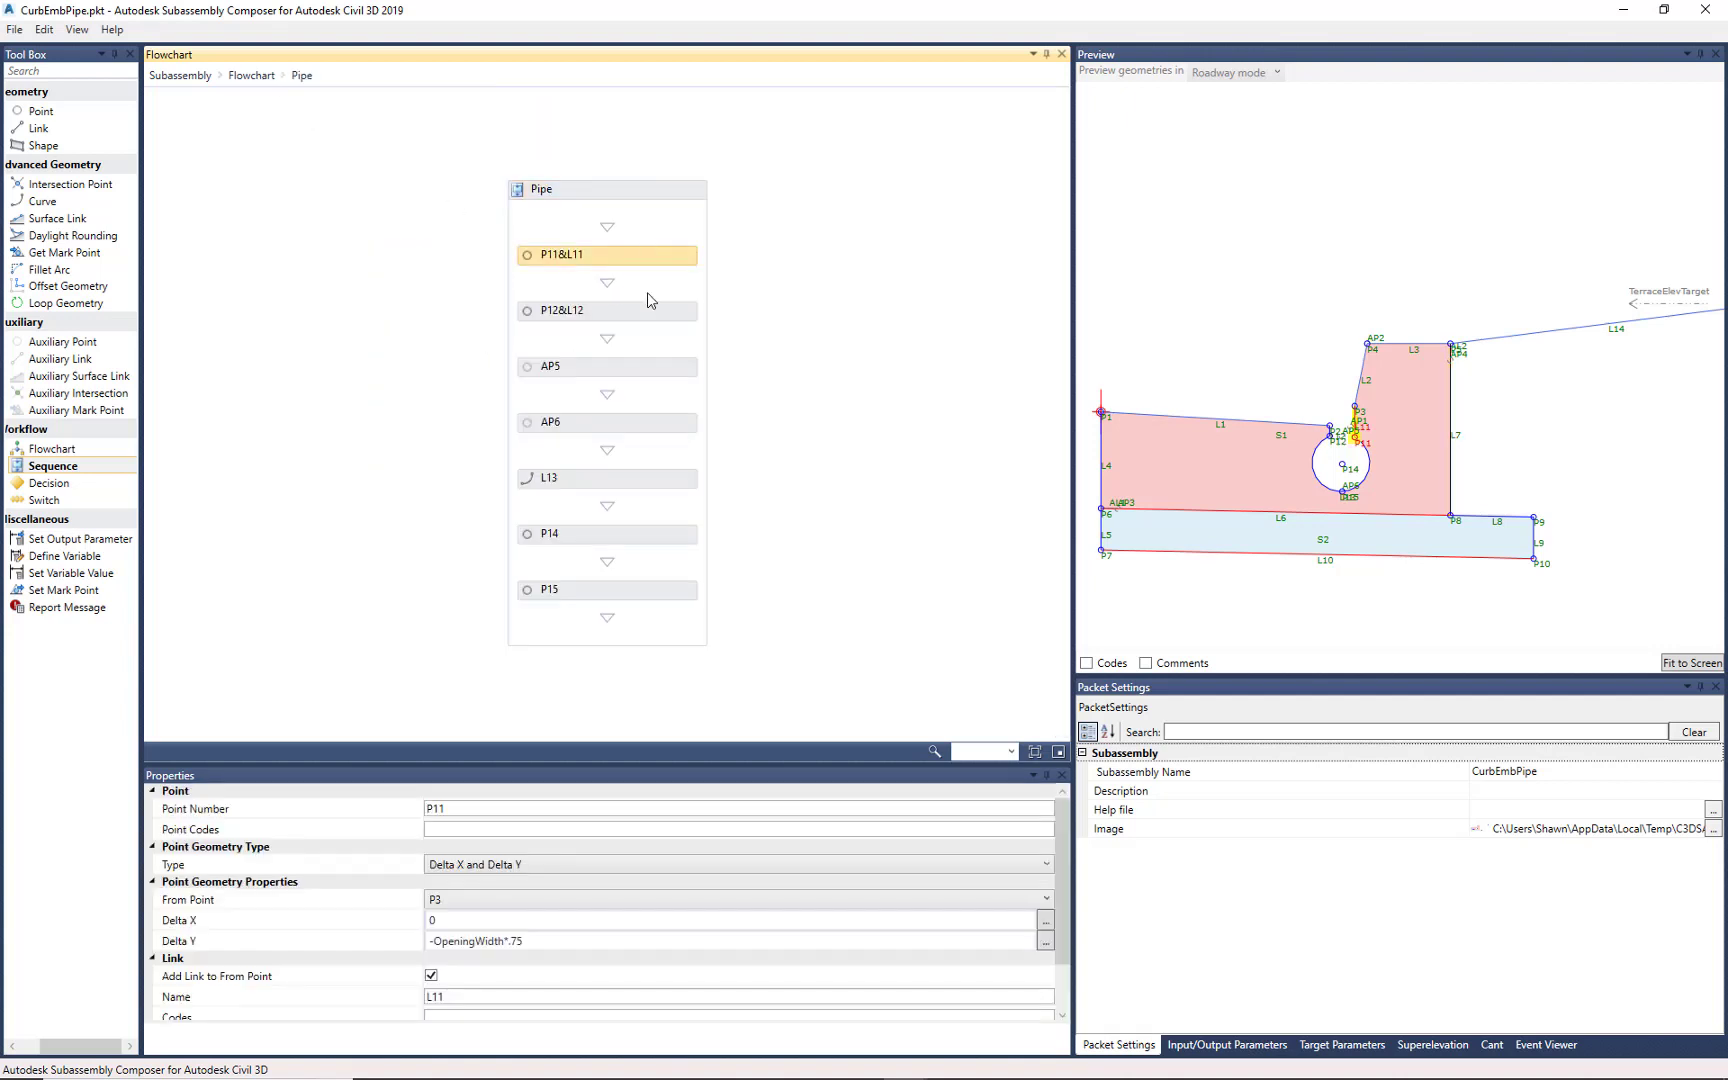
left_click(630, 368)
left_click(630, 424)
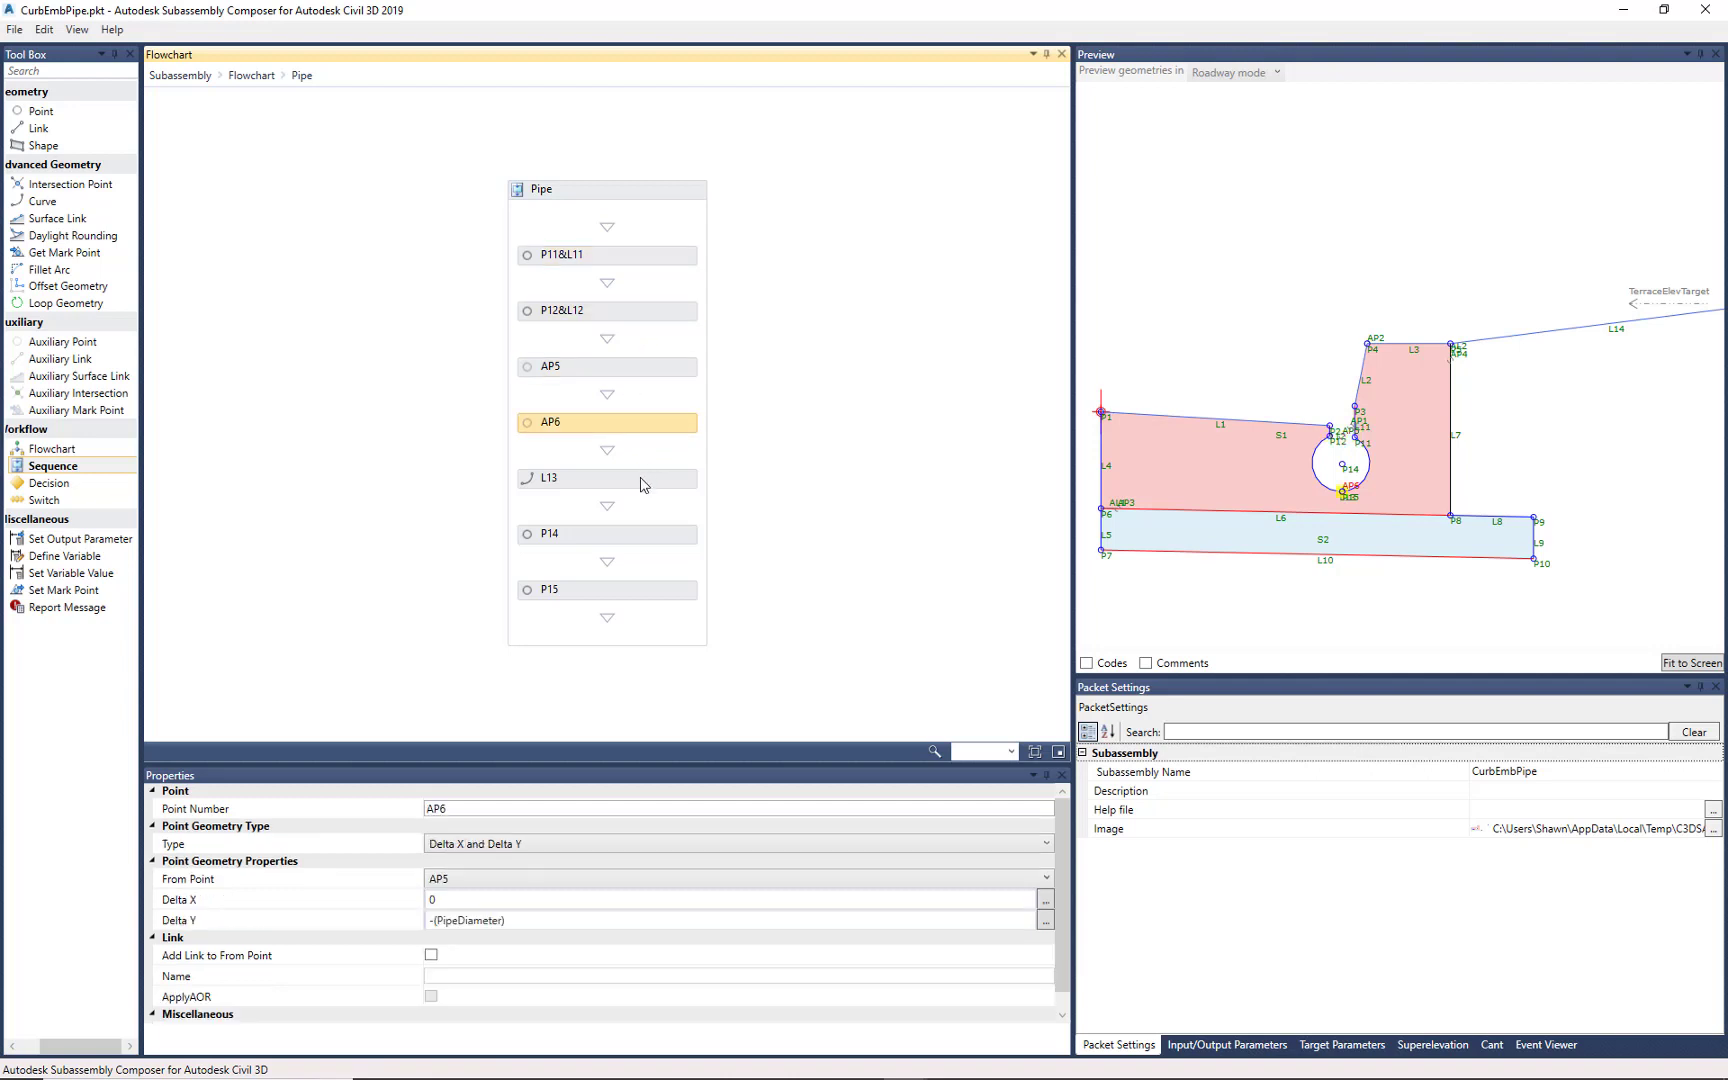
left_click(645, 478)
left_click(647, 536)
left_click(649, 592)
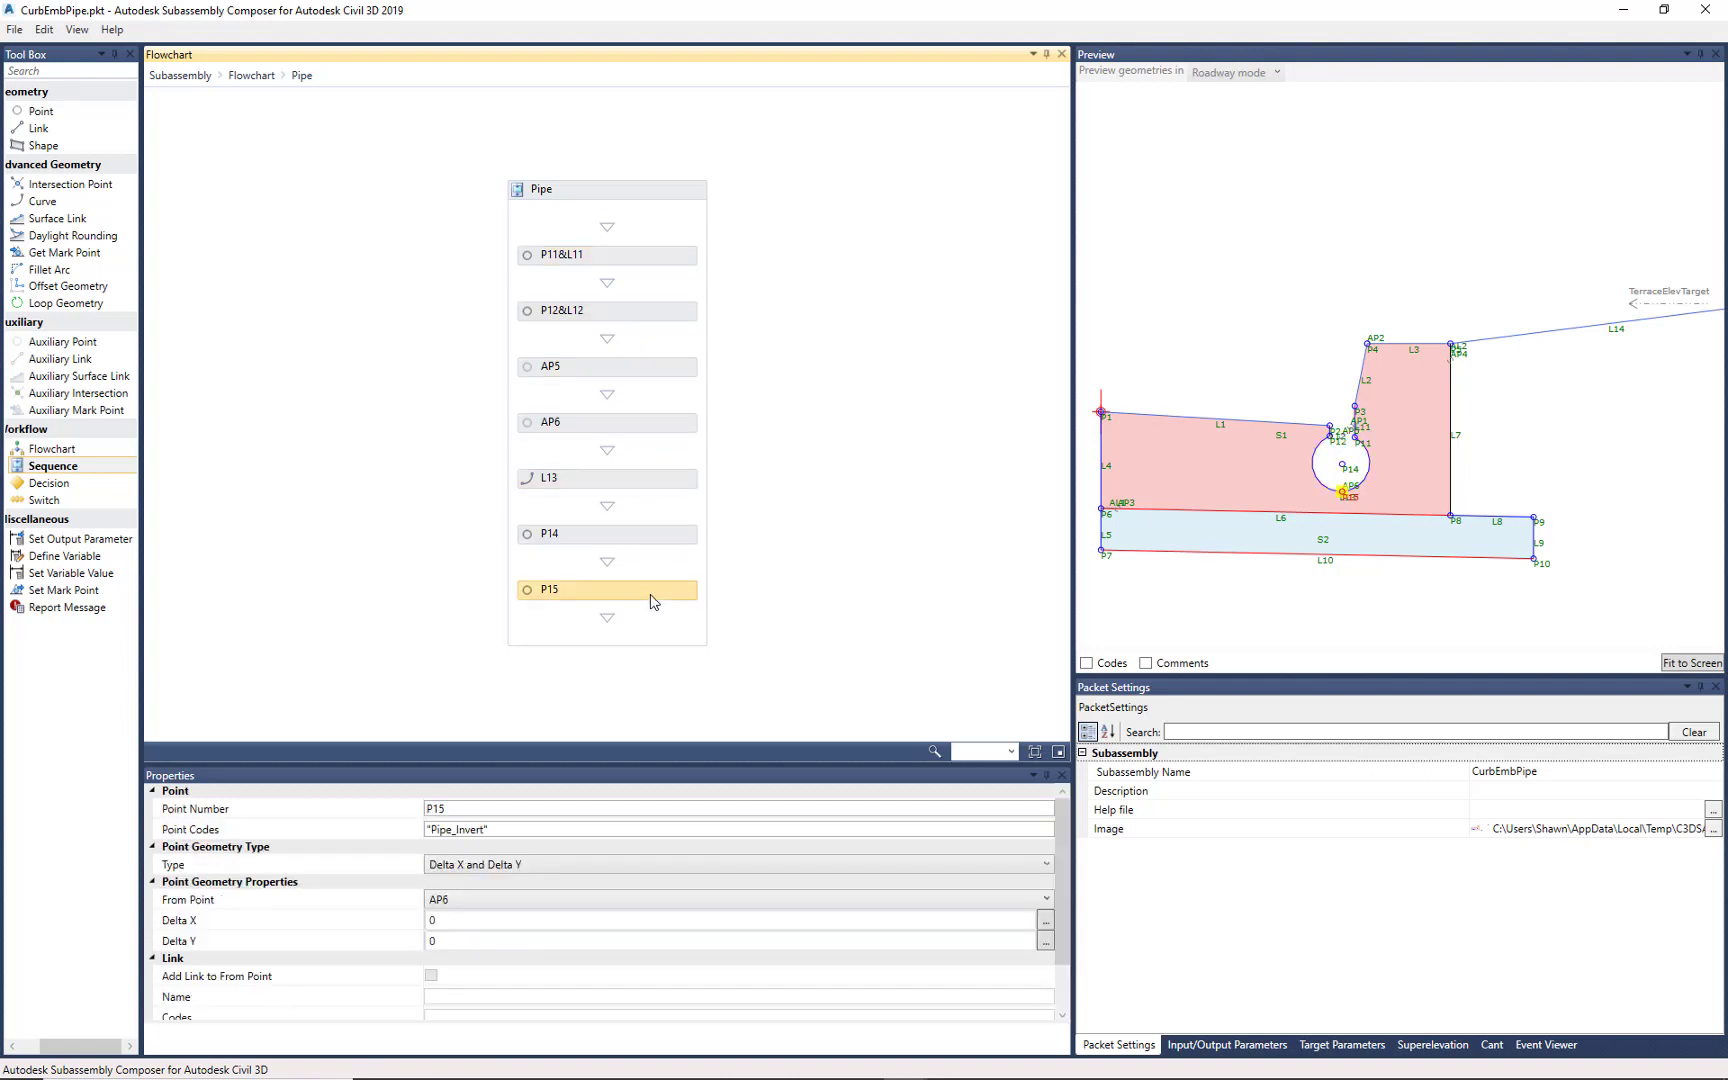
left_click(251, 76)
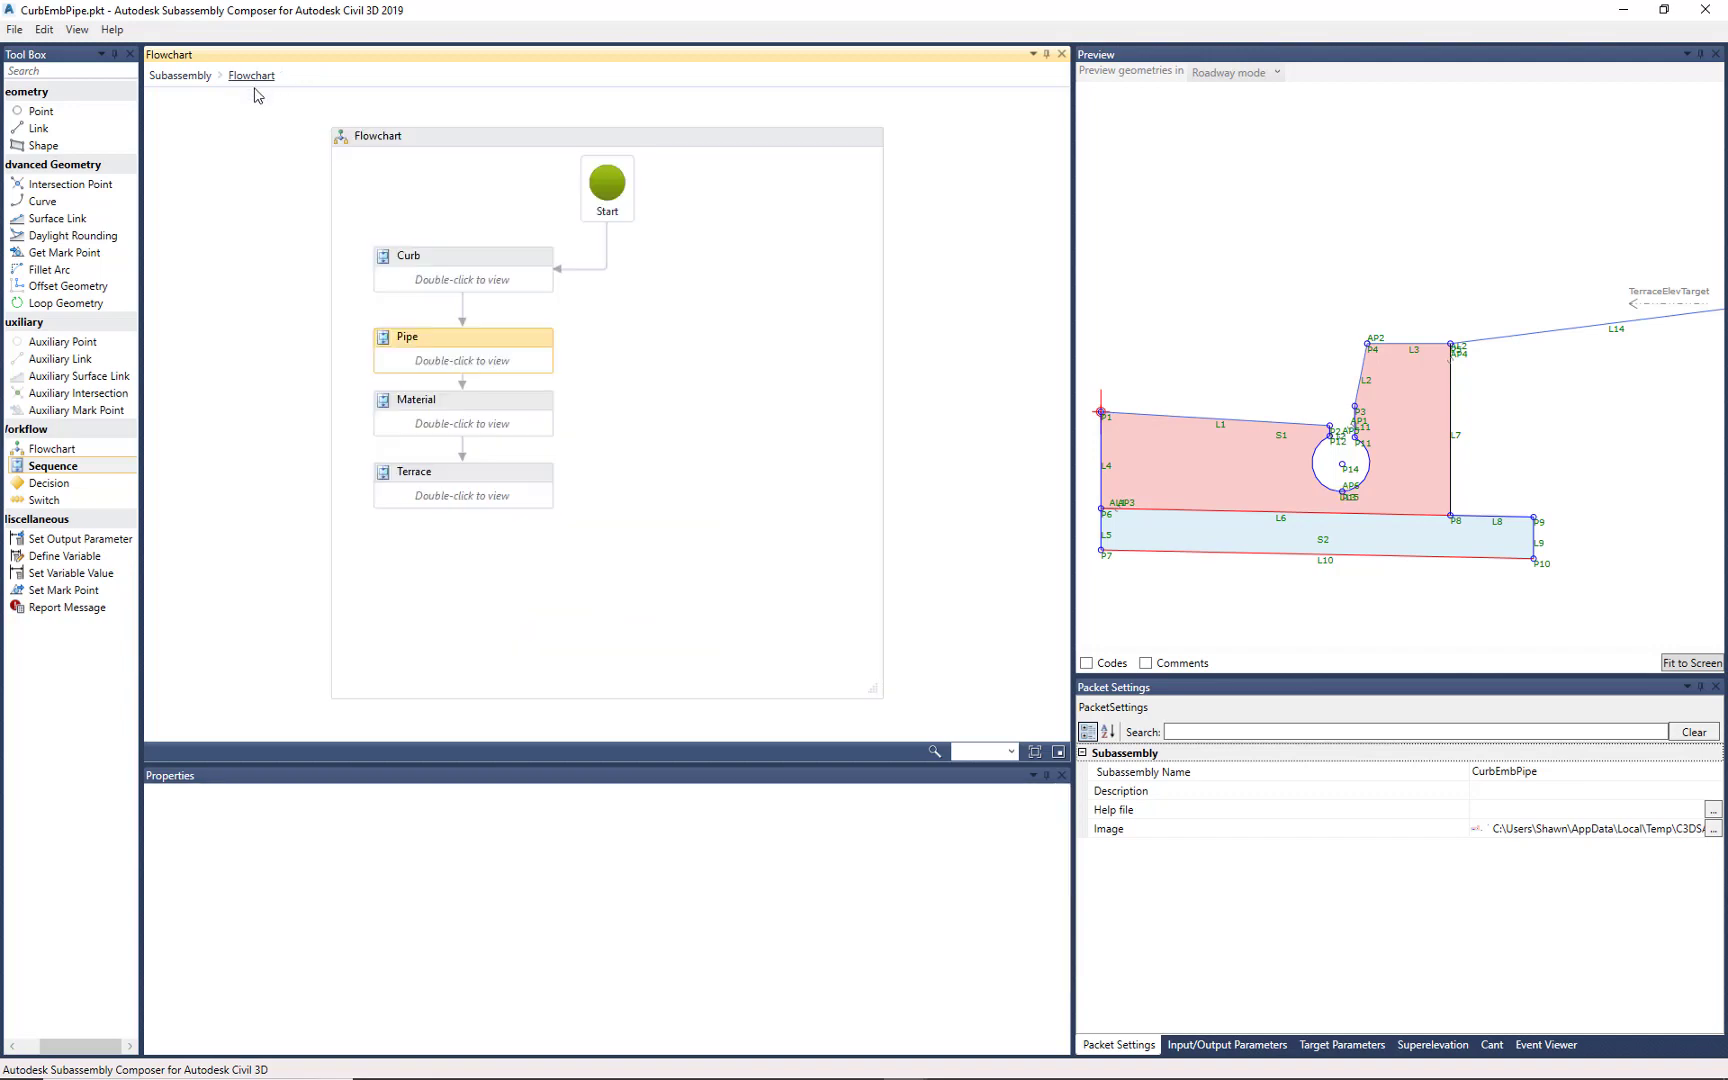
double_click(515, 402)
left_click(600, 401)
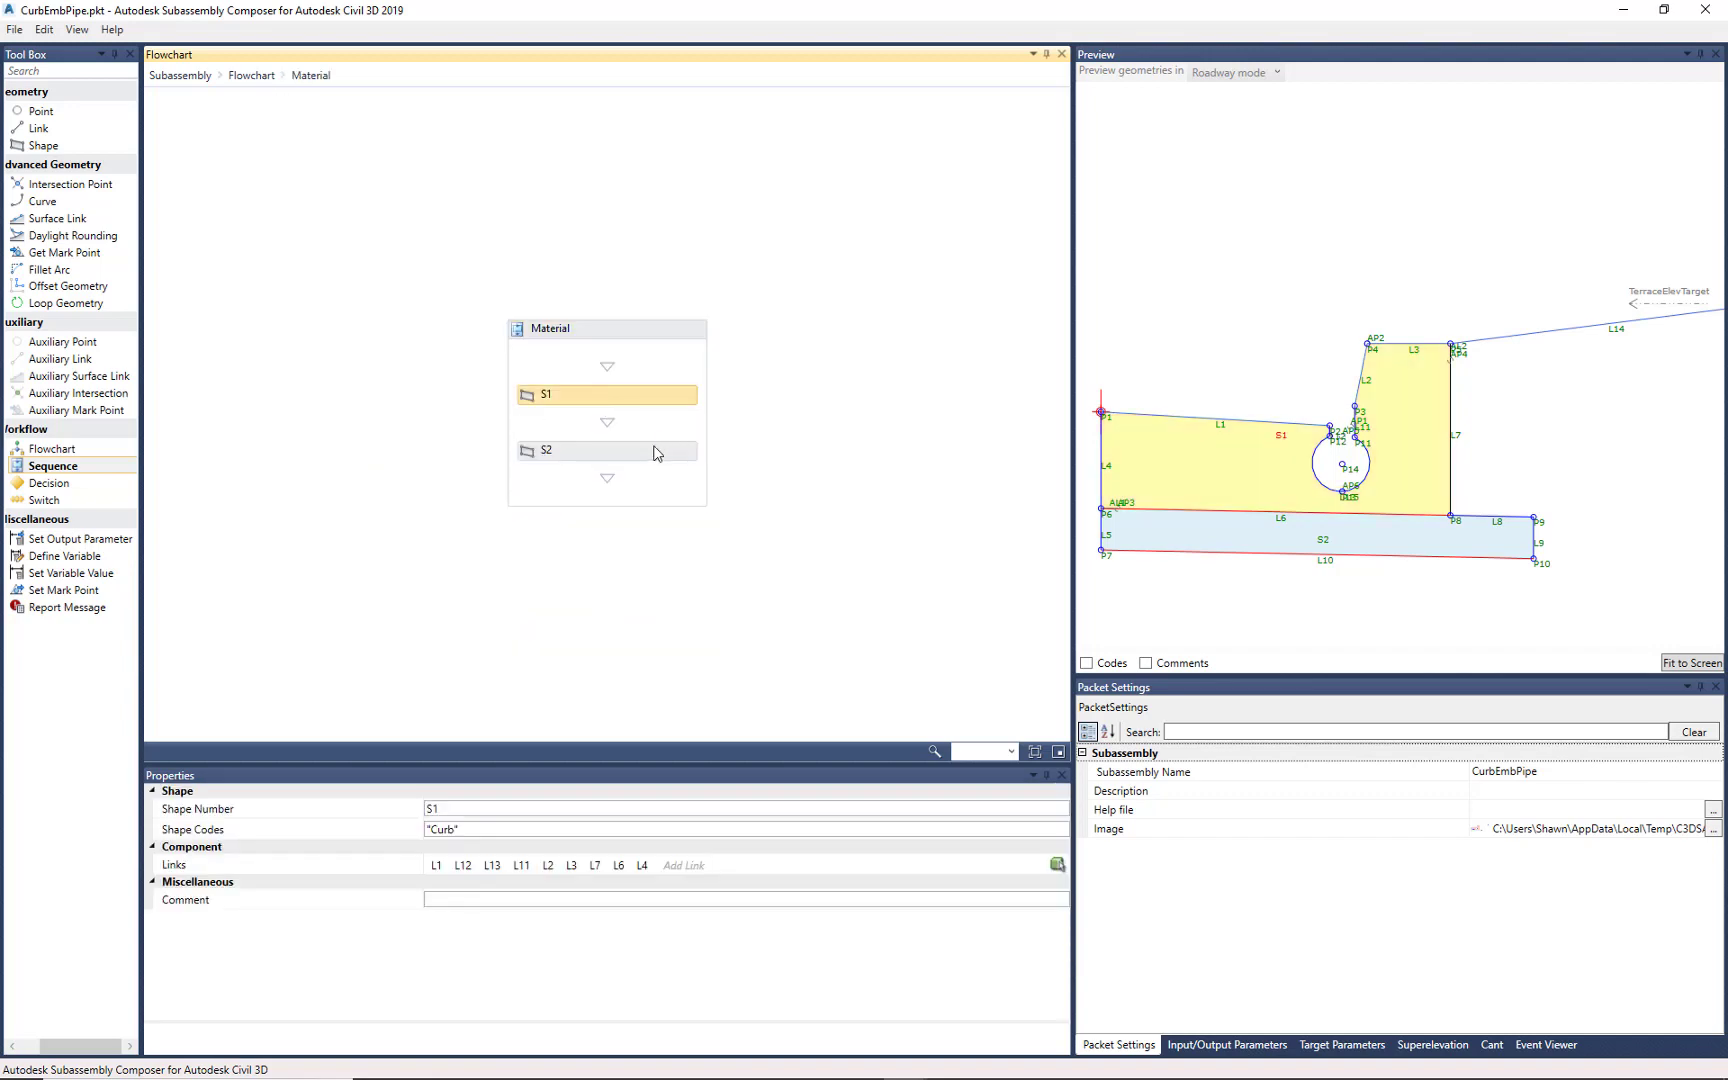
left_click(650, 450)
left_click(642, 403)
left_click(641, 451)
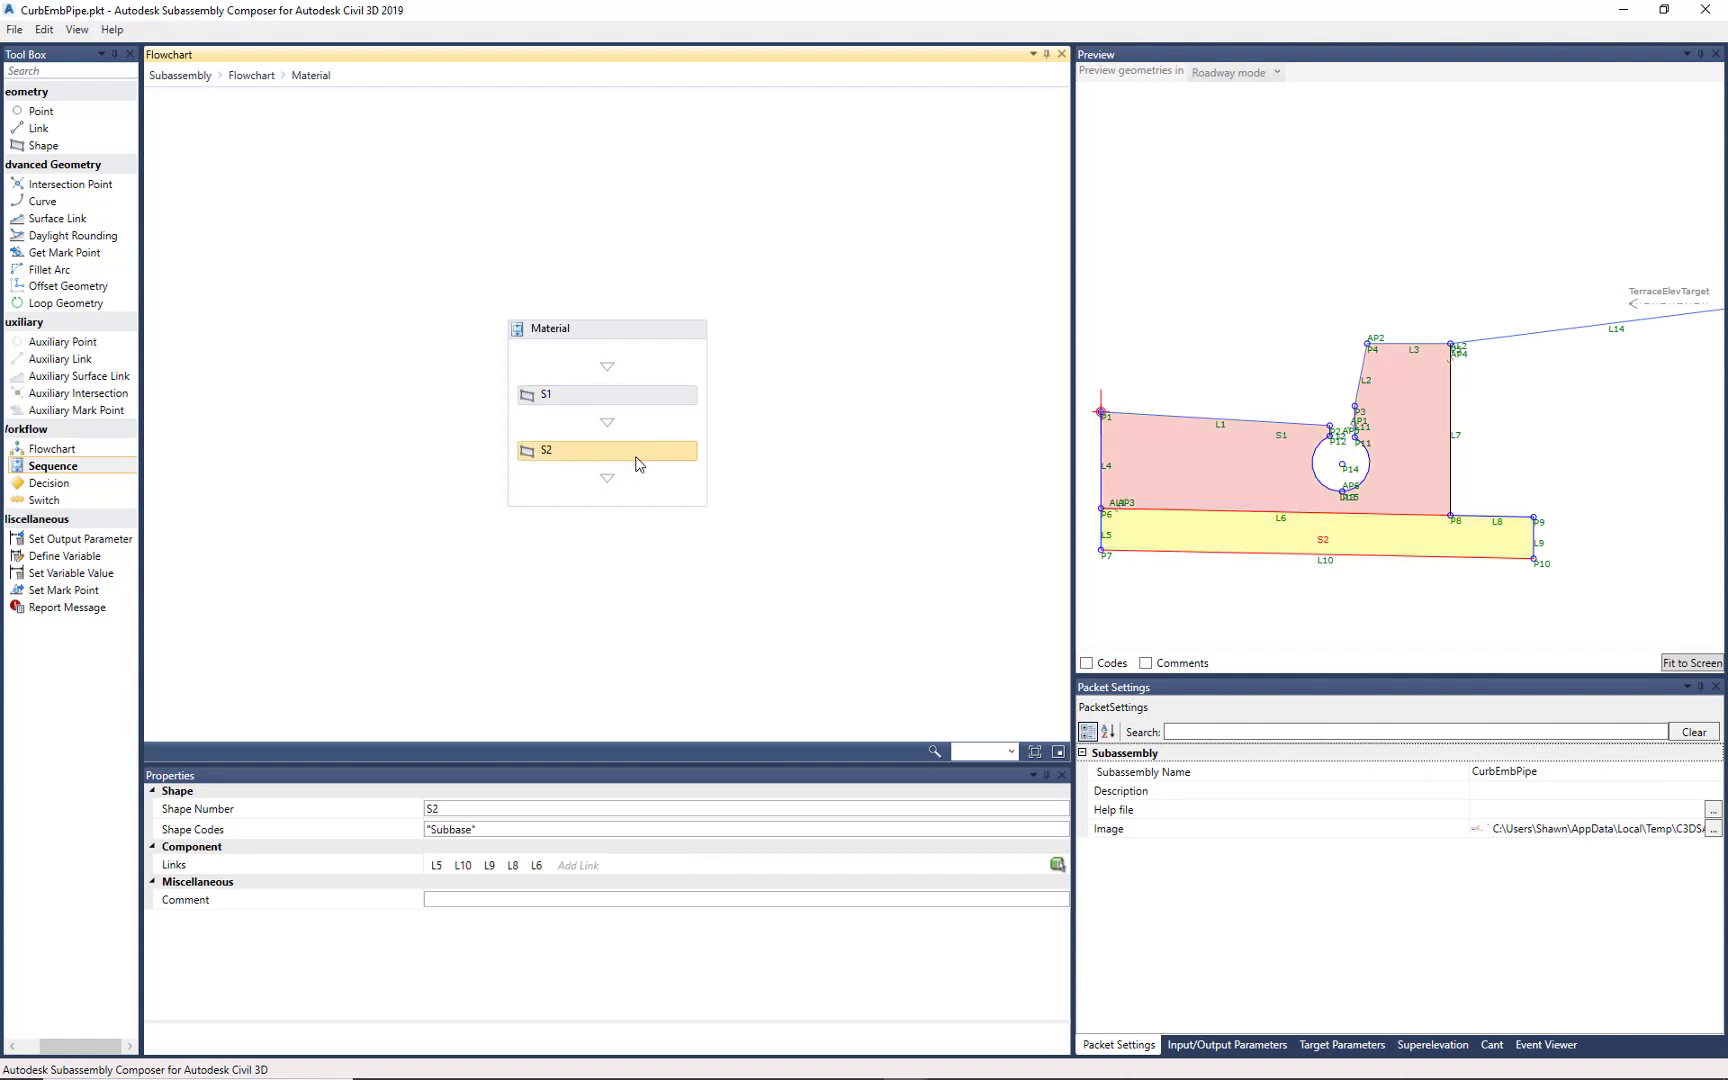
left_click(255, 78)
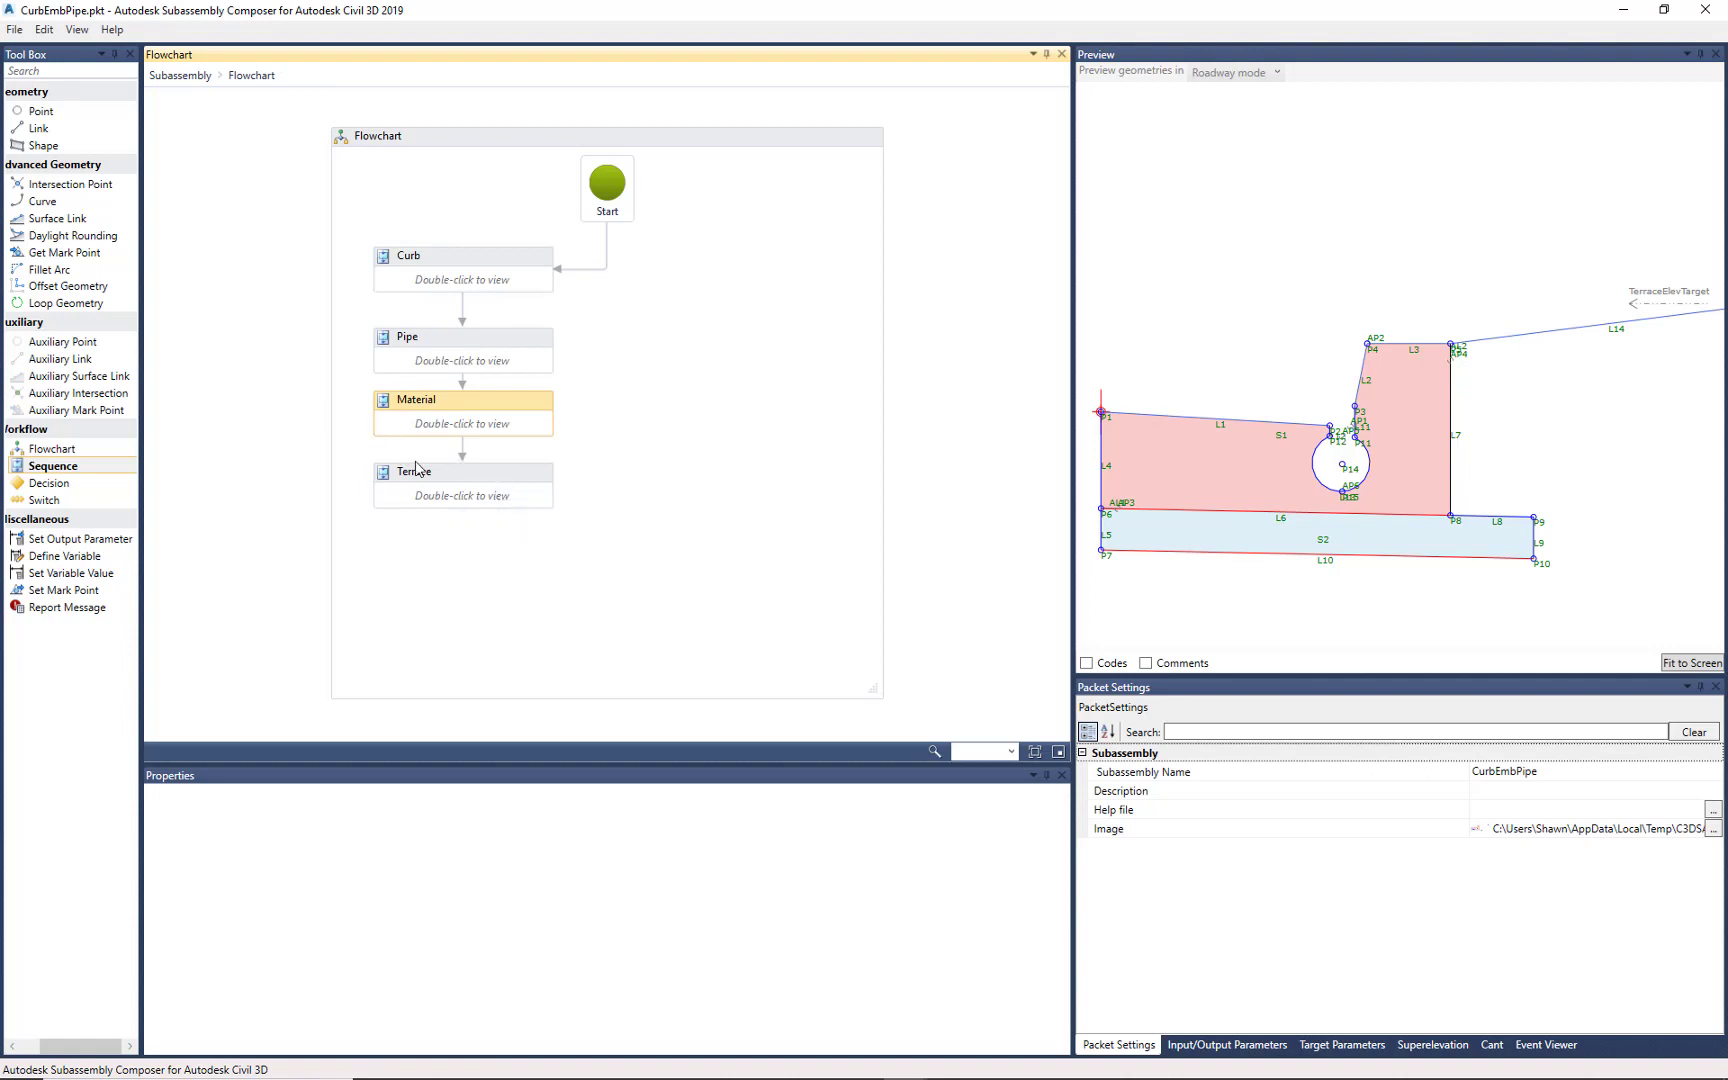
double_click(490, 476)
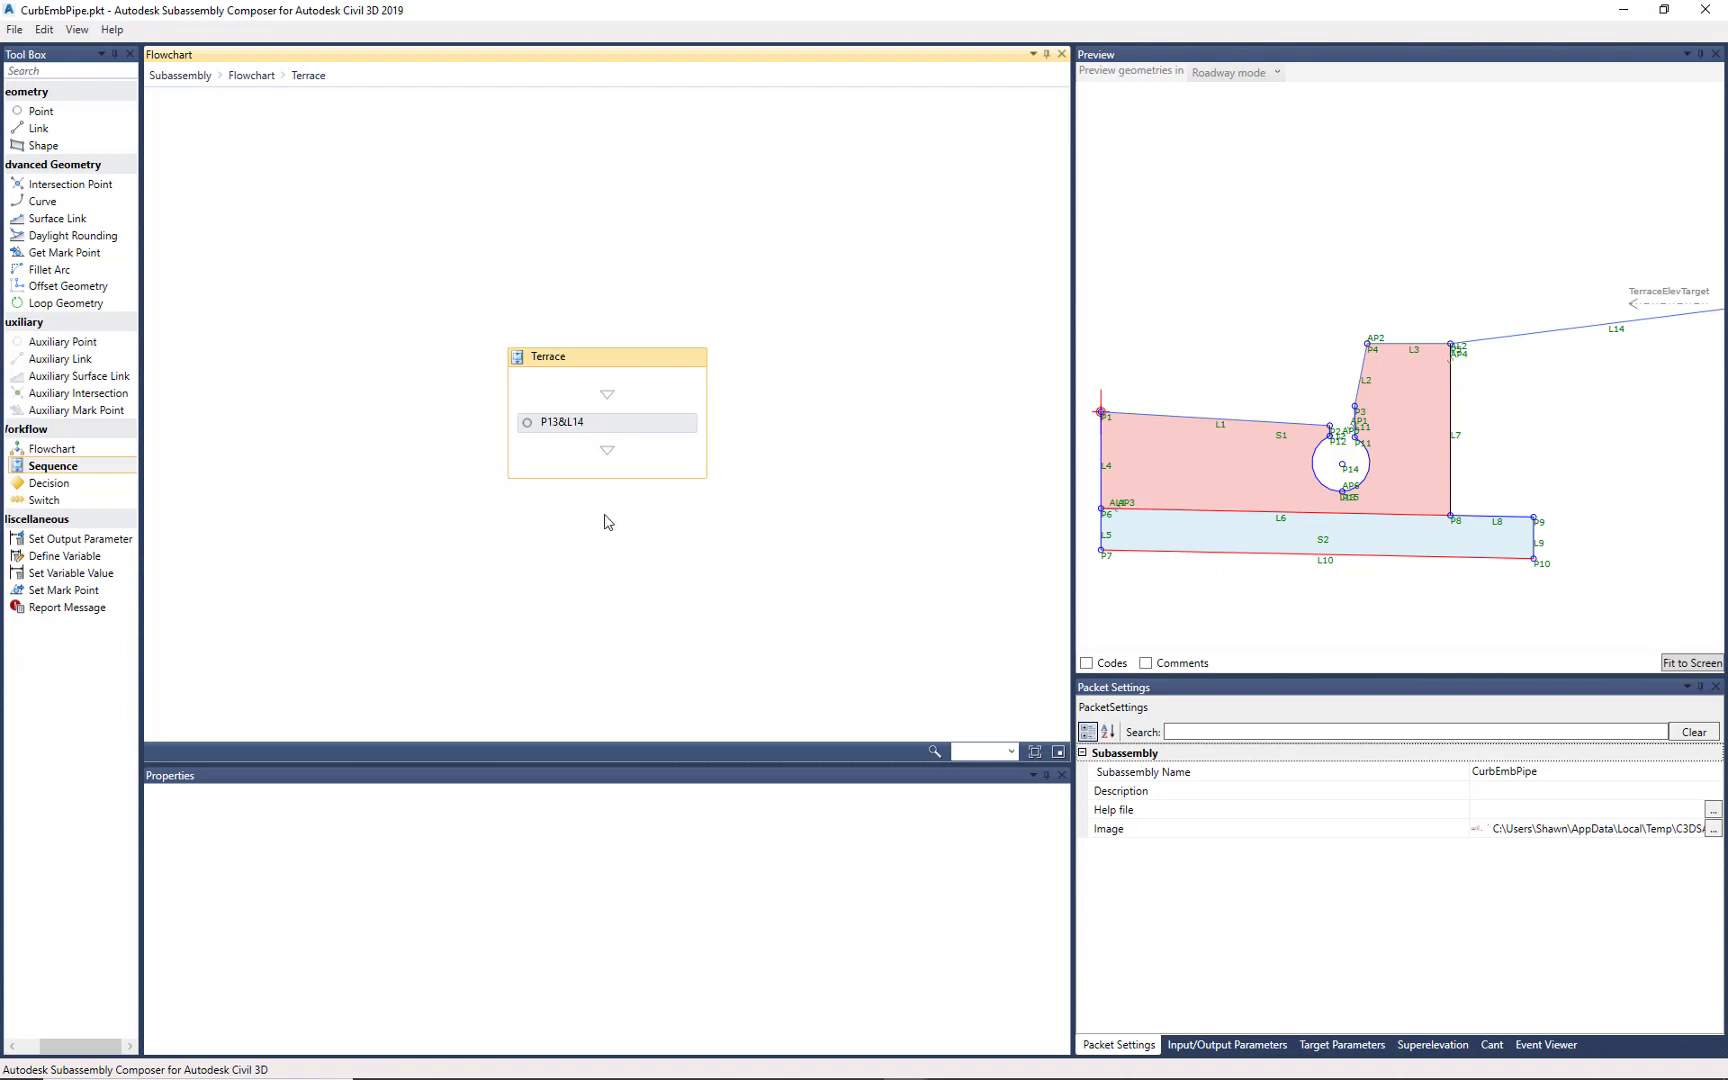
left_click(659, 432)
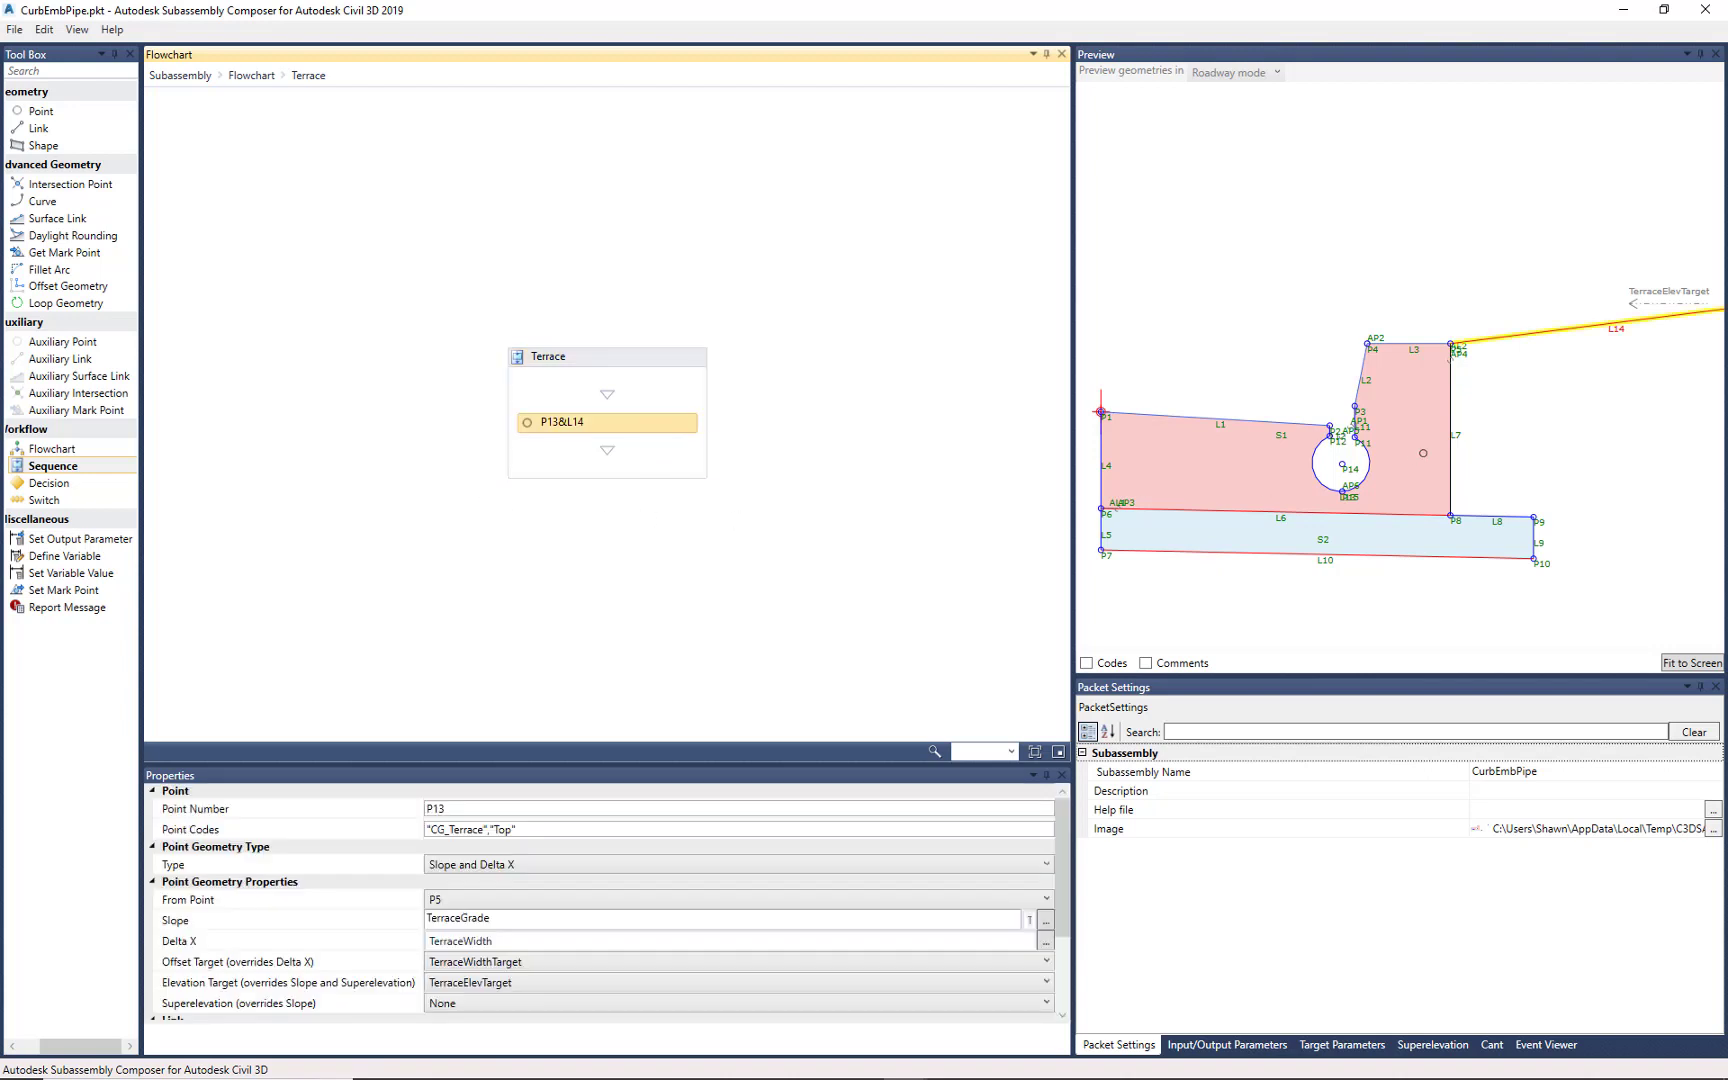
scroll(1478, 395, "down", 2)
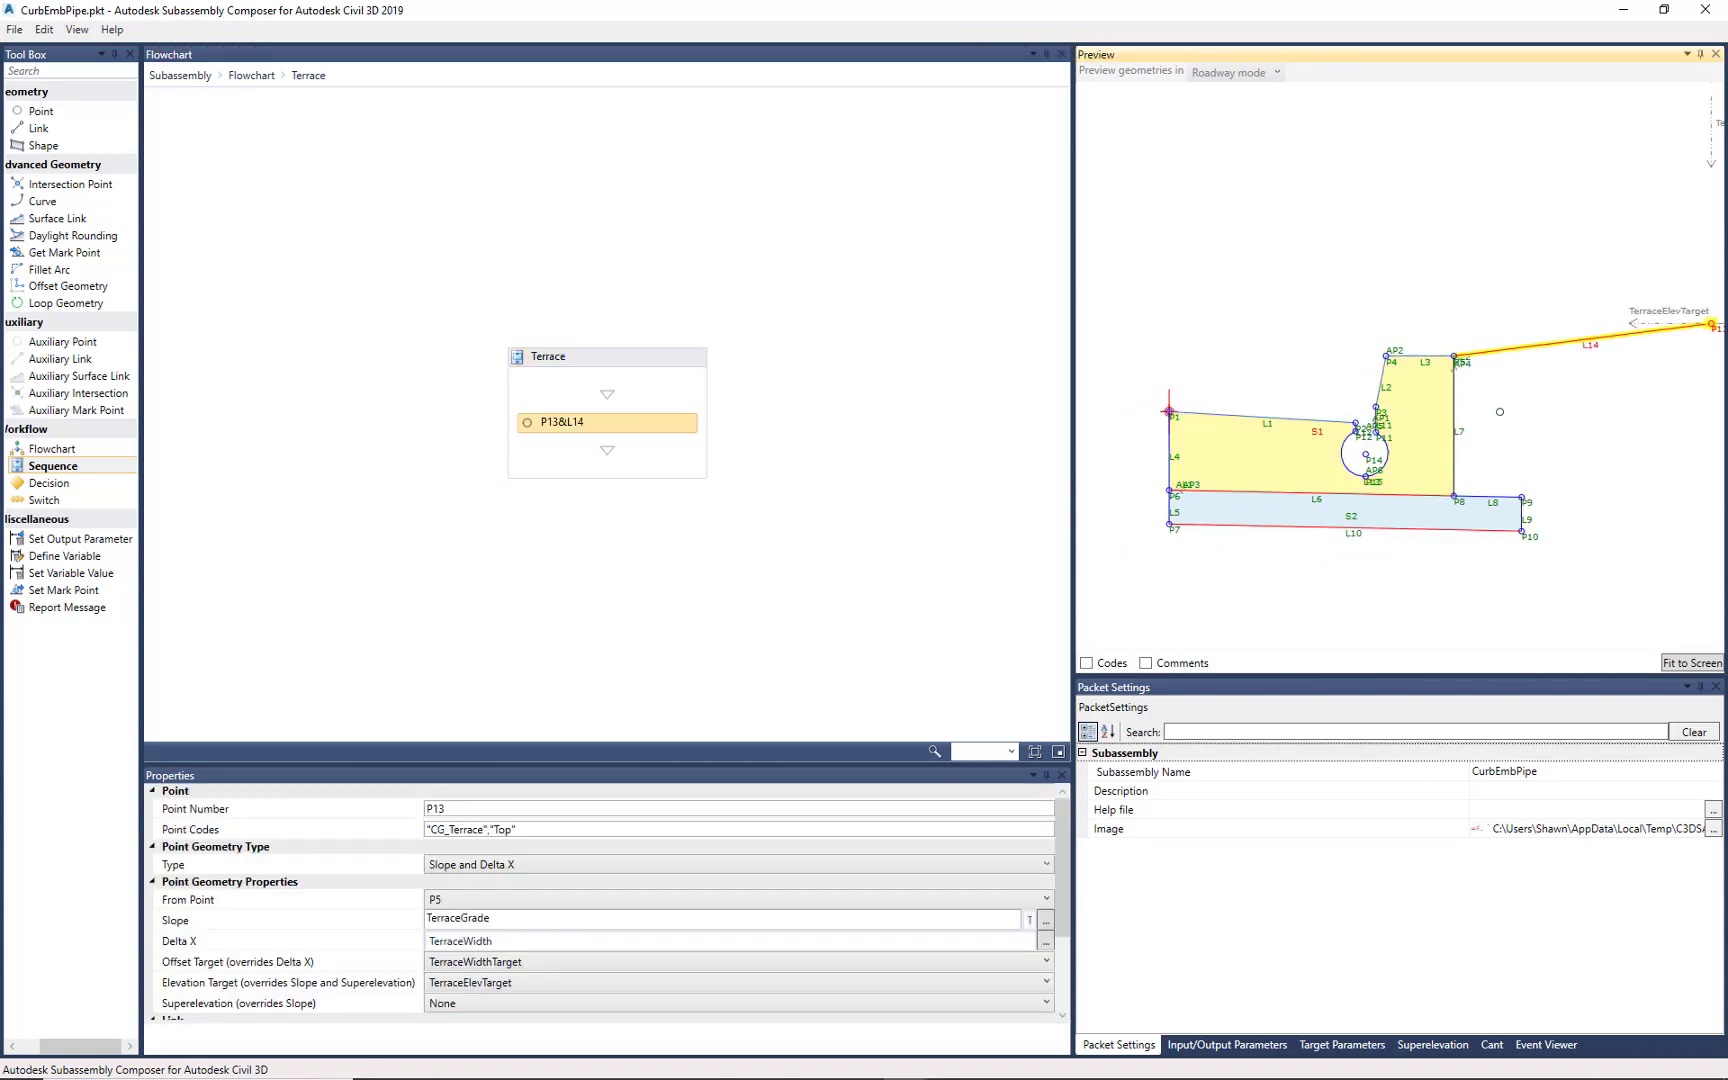
middle_click_drag(1588, 402, 1389, 422)
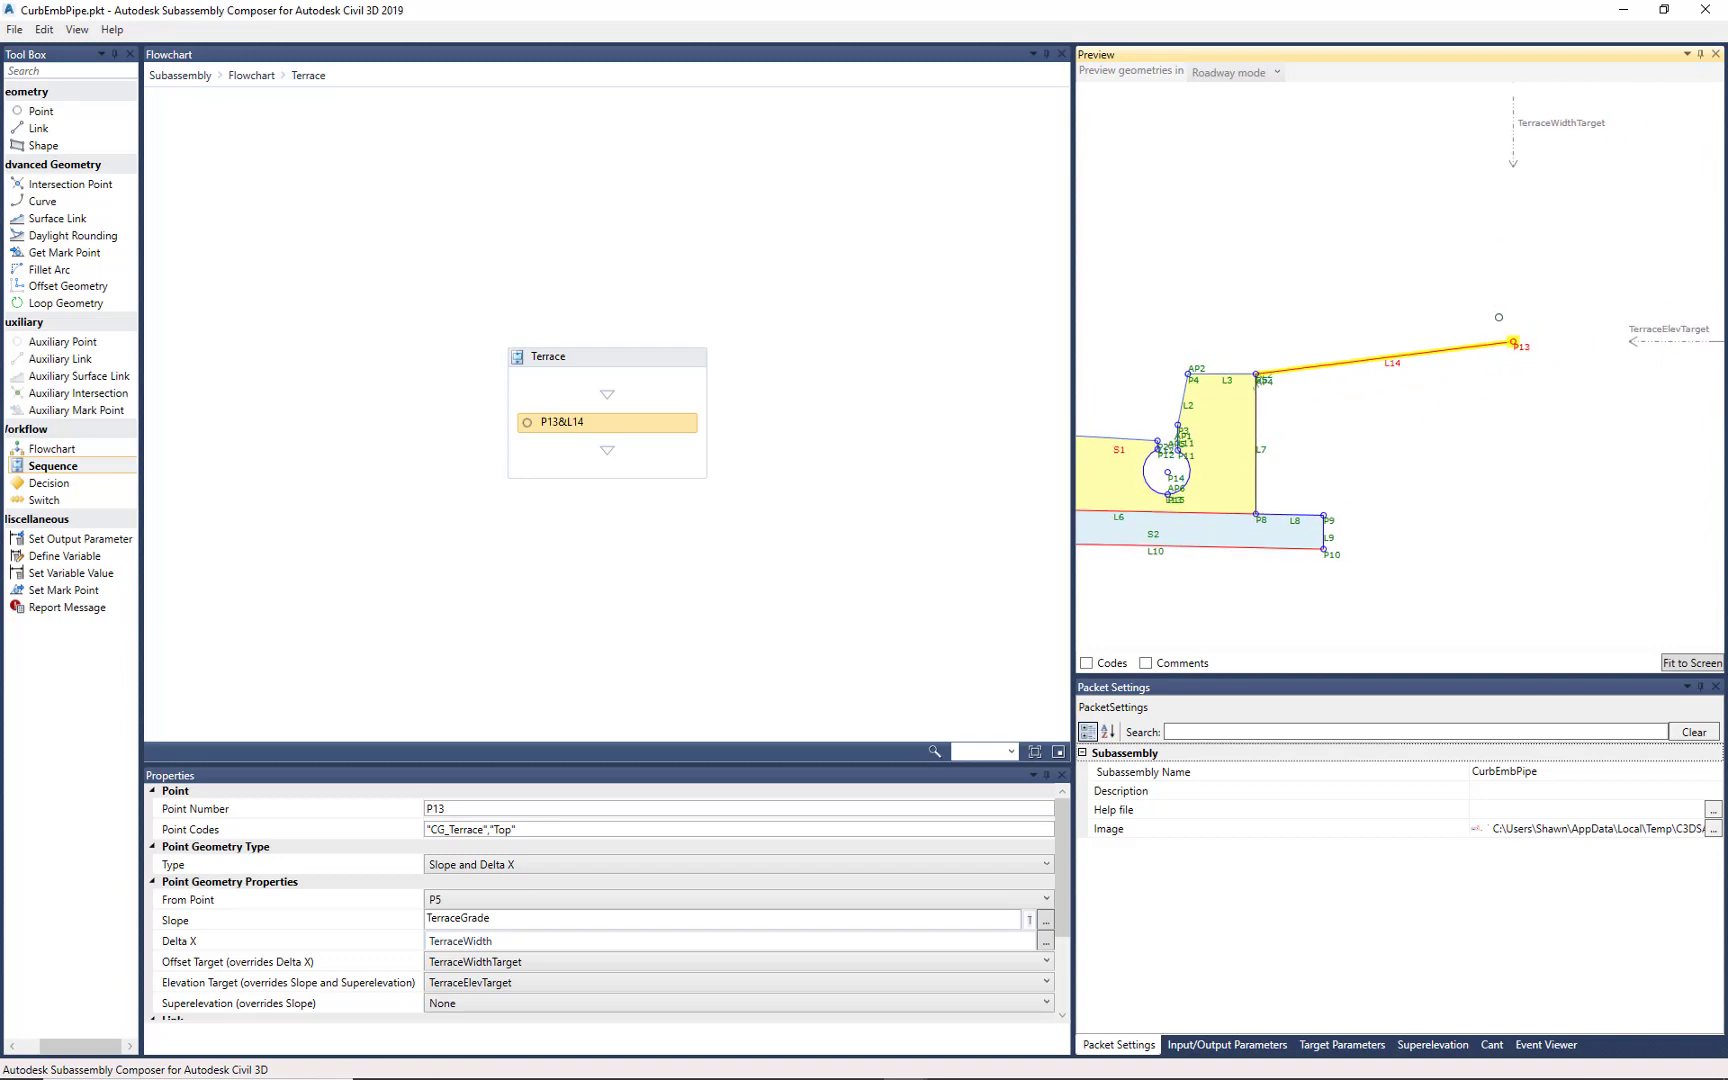
left_click(240, 76)
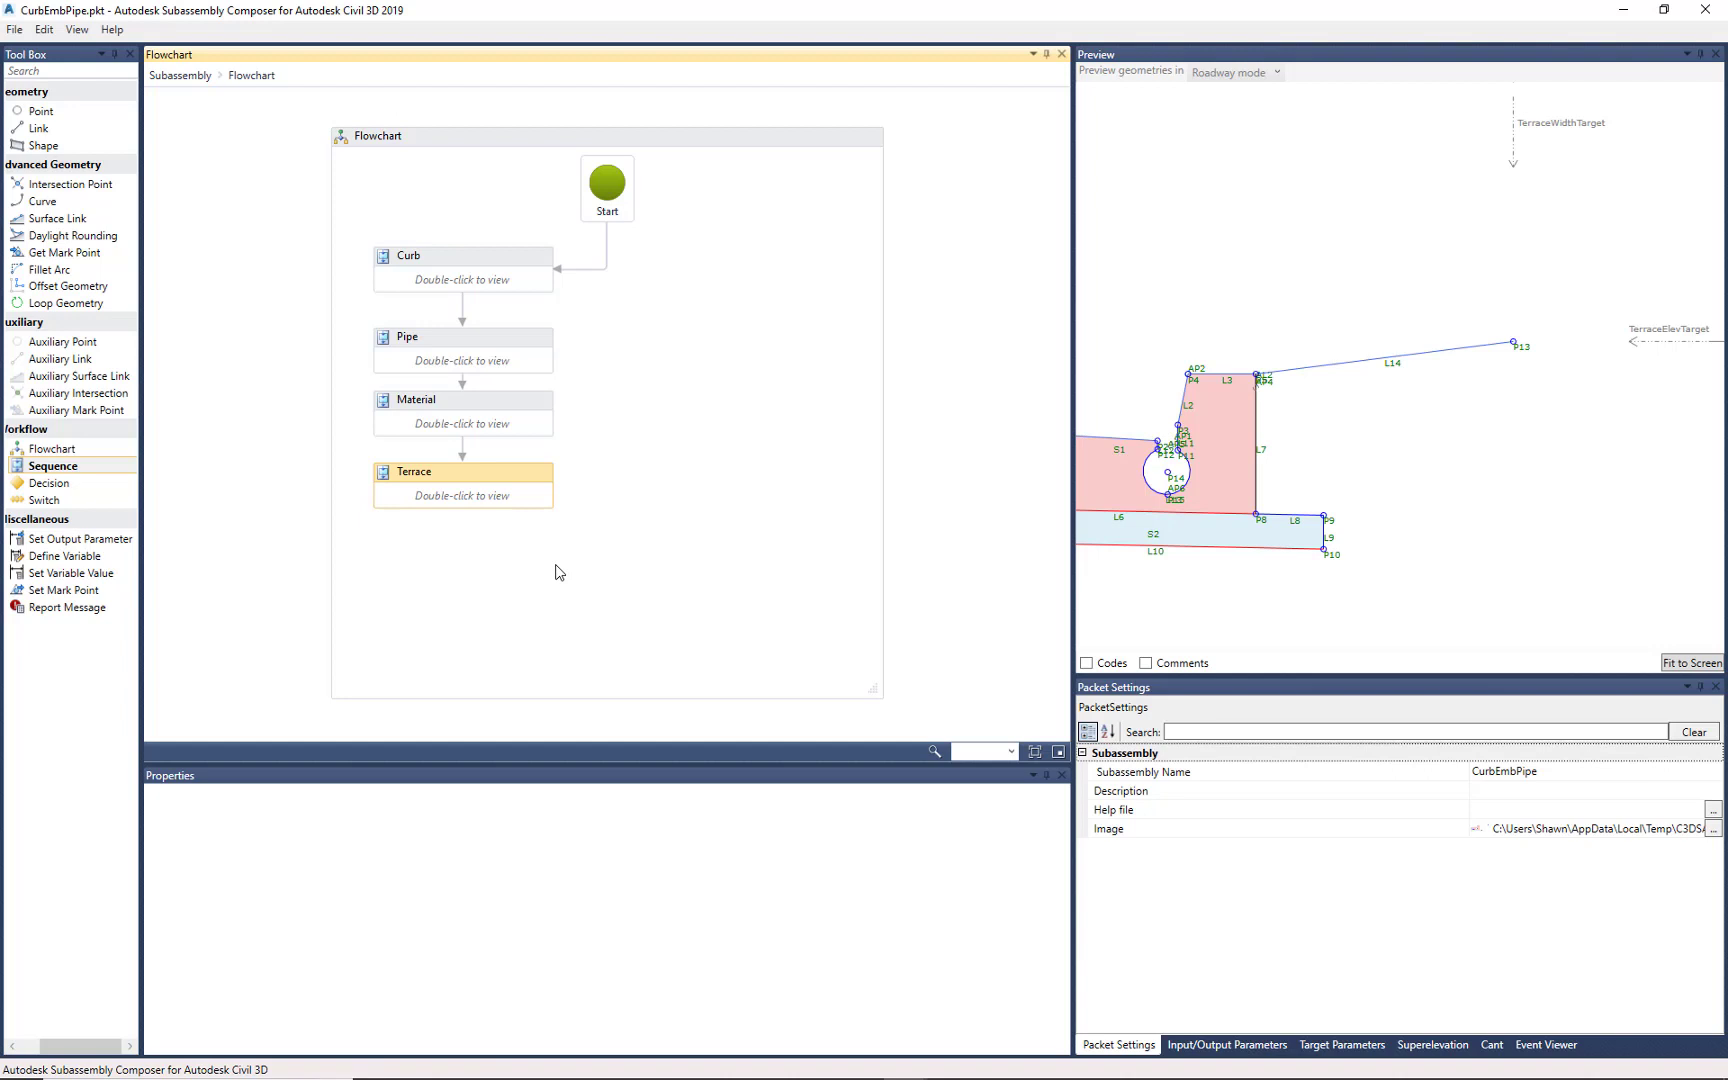
left_click(495, 258)
left_click(508, 344)
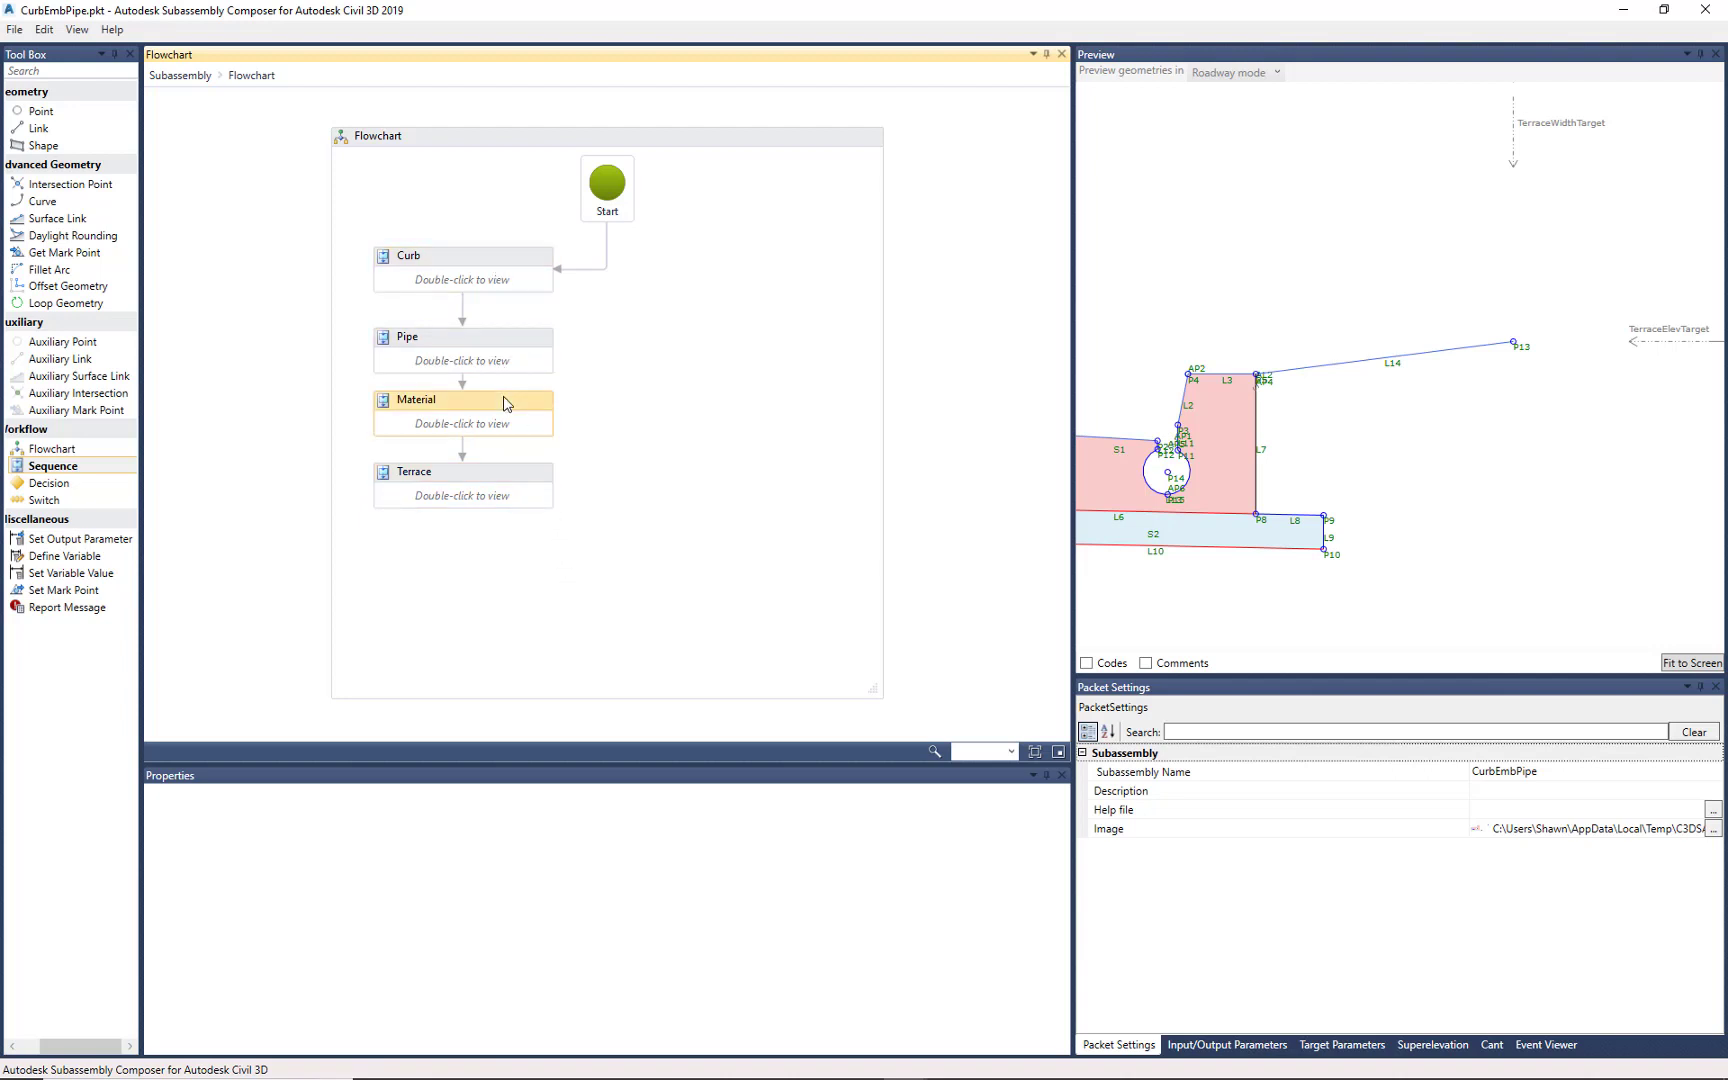